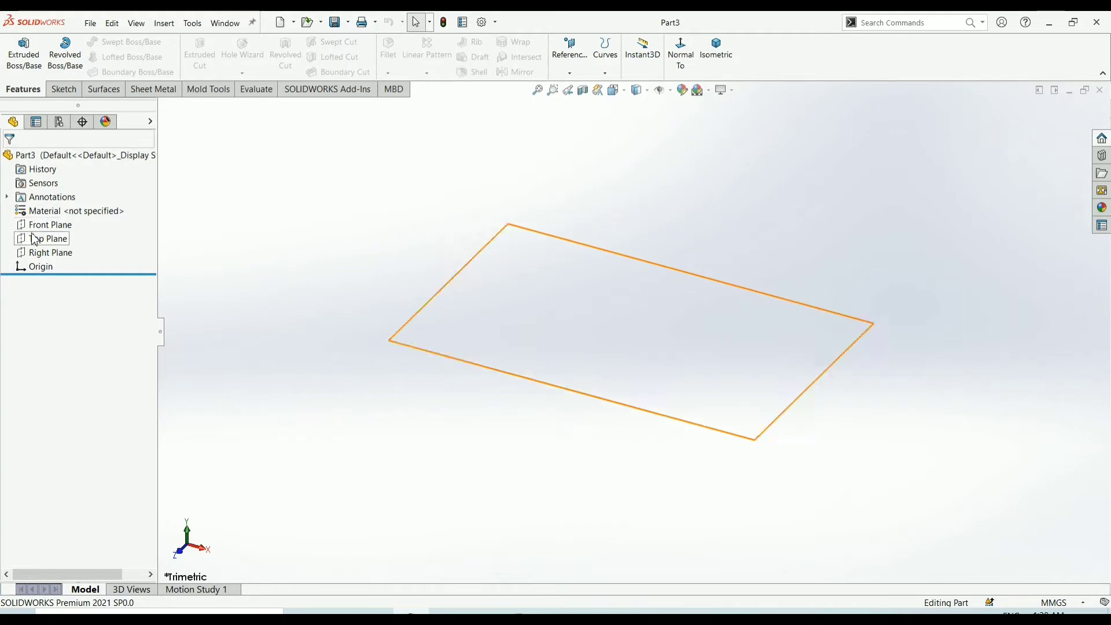
- Start a sketch on the Front Plane, then discard it as the empty Sketch1
{"action": "left_click", "coordinate": [40, 229]}
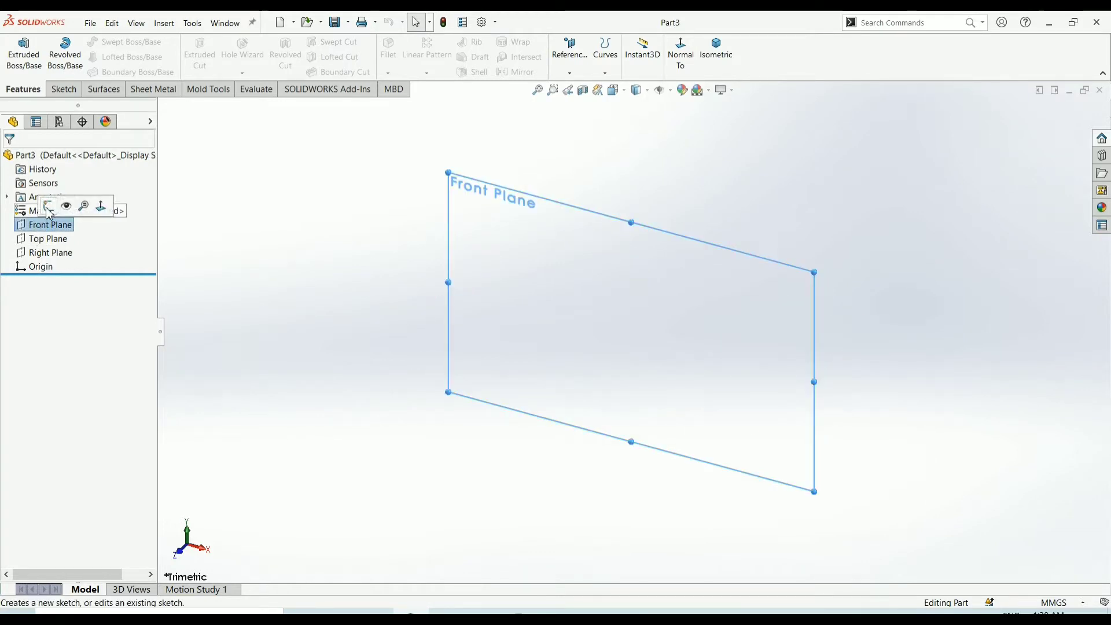
{"action": "left_click", "coordinate": [49, 207]}
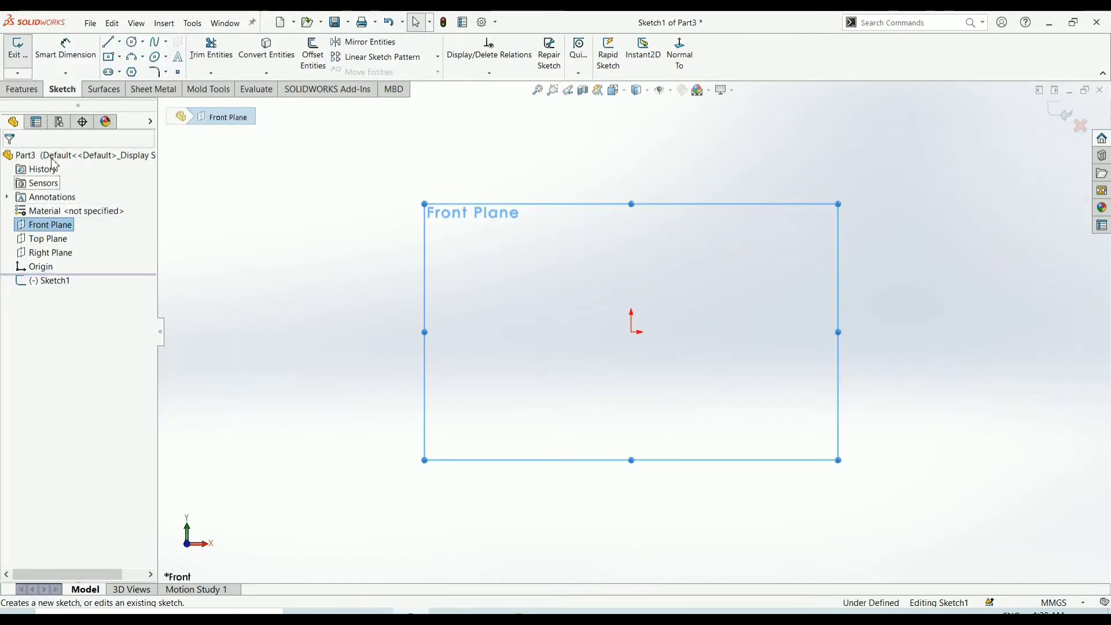
{"action": "left_click", "coordinate": [21, 92]}
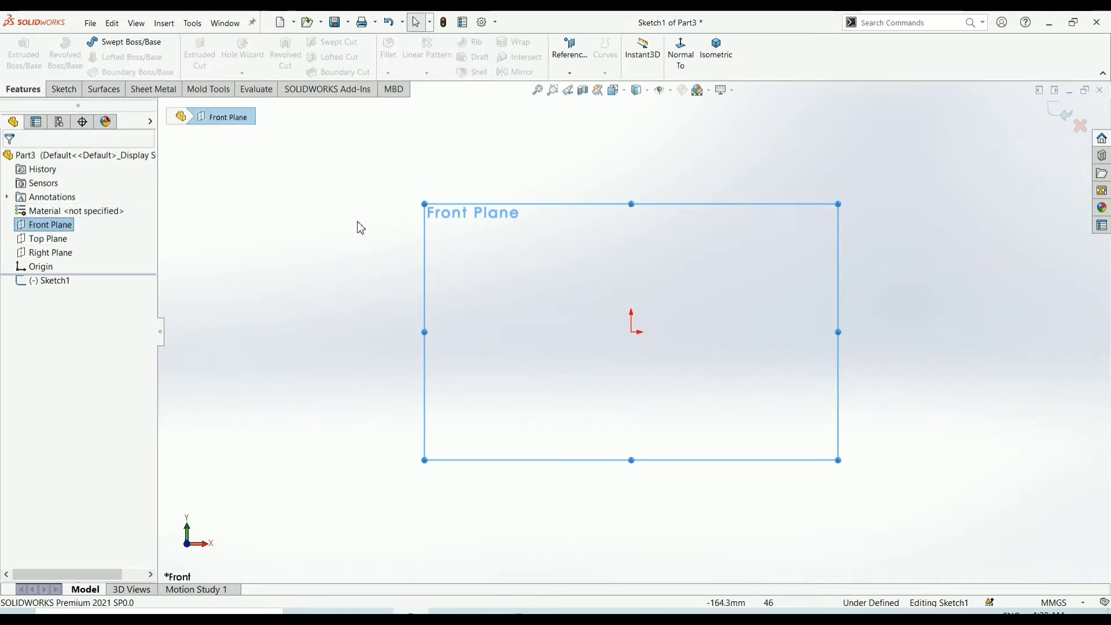
{"action": "left_click", "coordinate": [45, 225]}
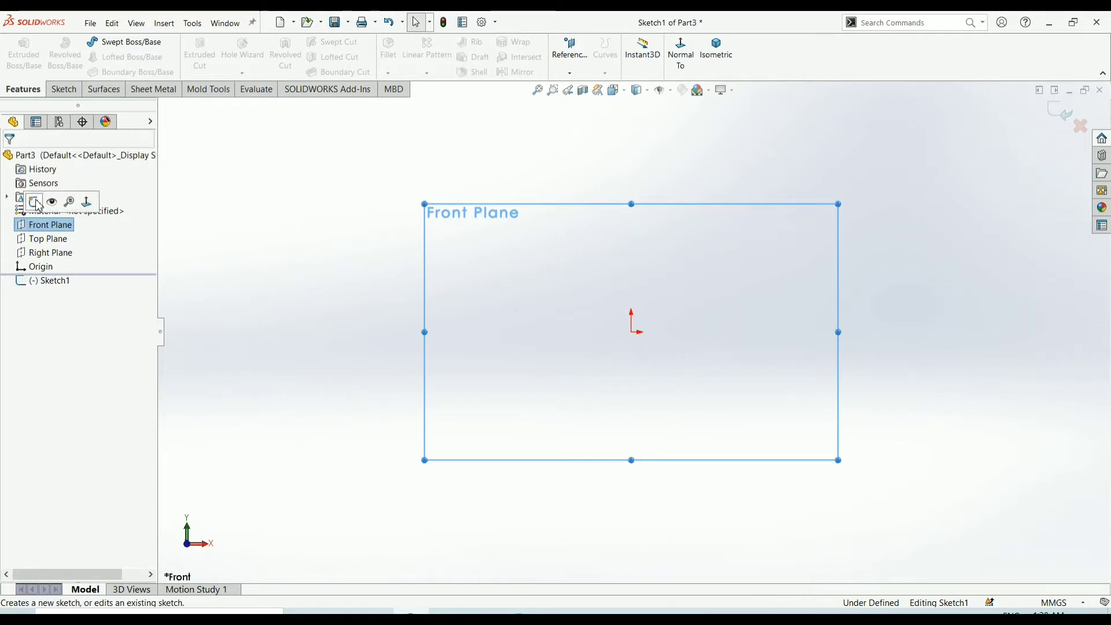
{"action": "left_click", "coordinate": [36, 203]}
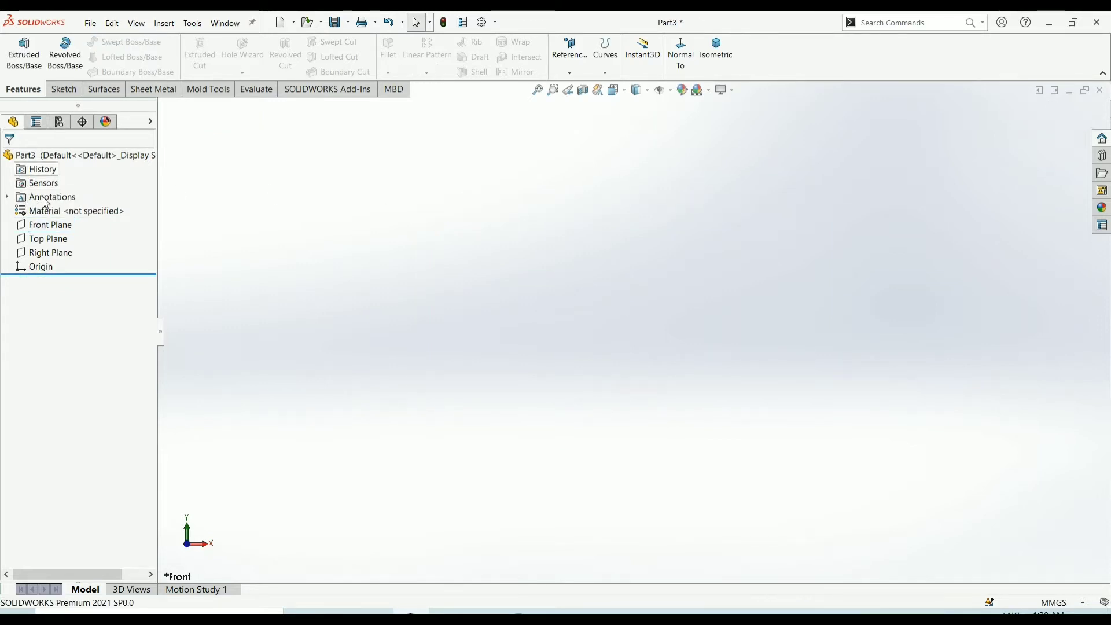
- On a new Front Plane sketch, draw concentric circles of radius ~19.6 and ~26.3 above the origin
{"action": "left_click", "coordinate": [42, 226]}
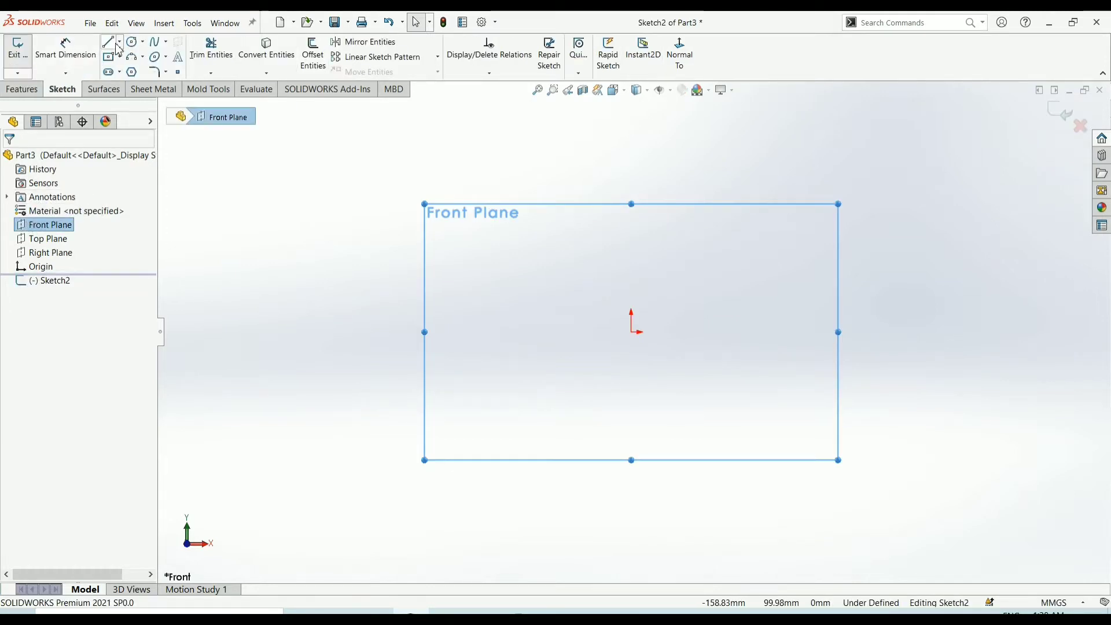
{"action": "left_click", "coordinate": [134, 42]}
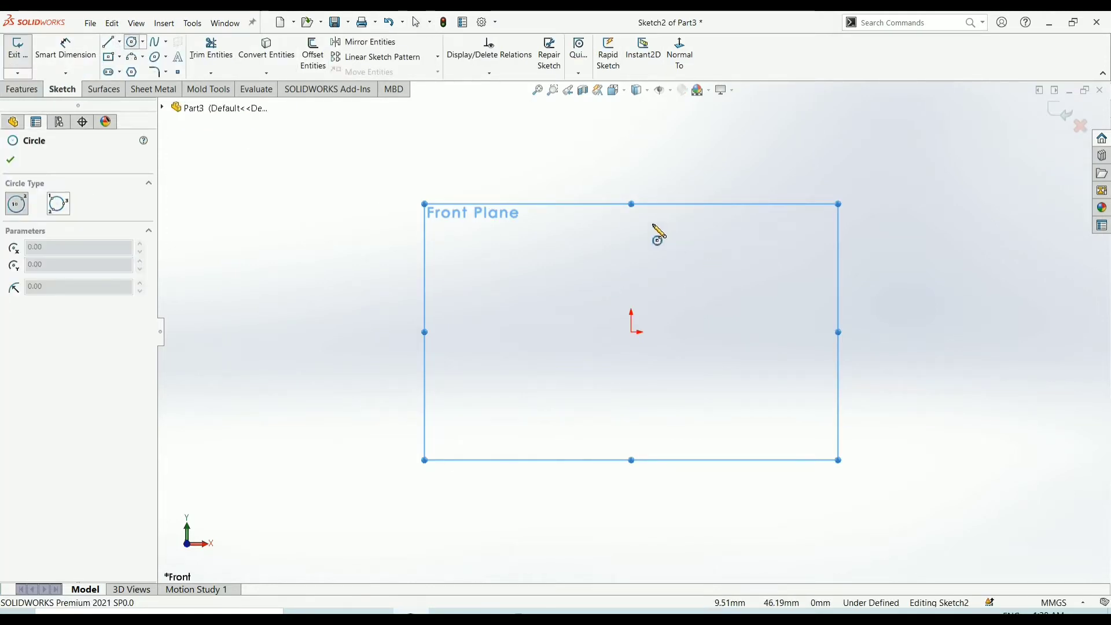
{"action": "left_click", "coordinate": [631, 232]}
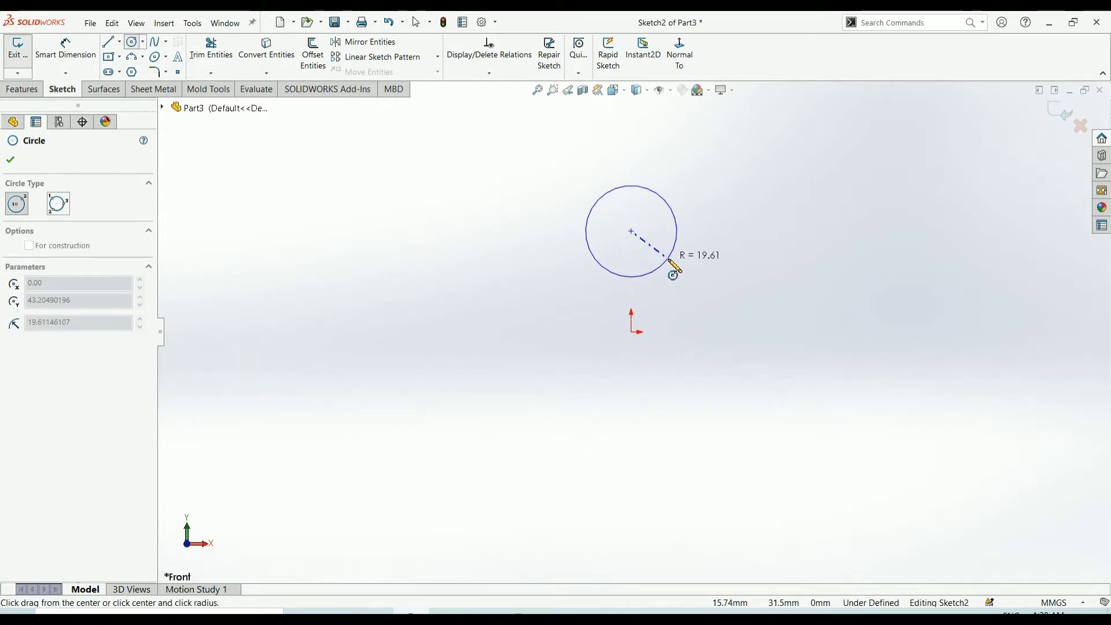
{"action": "left_click", "coordinate": [671, 262]}
{"action": "left_click", "coordinate": [632, 231]}
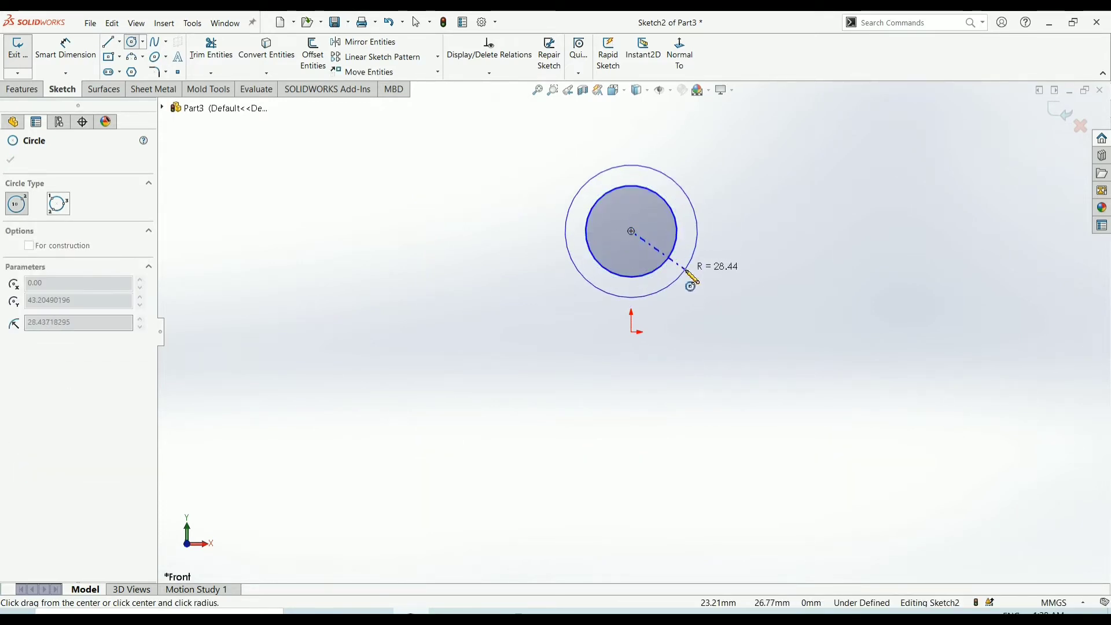
{"action": "left_click", "coordinate": [688, 276]}
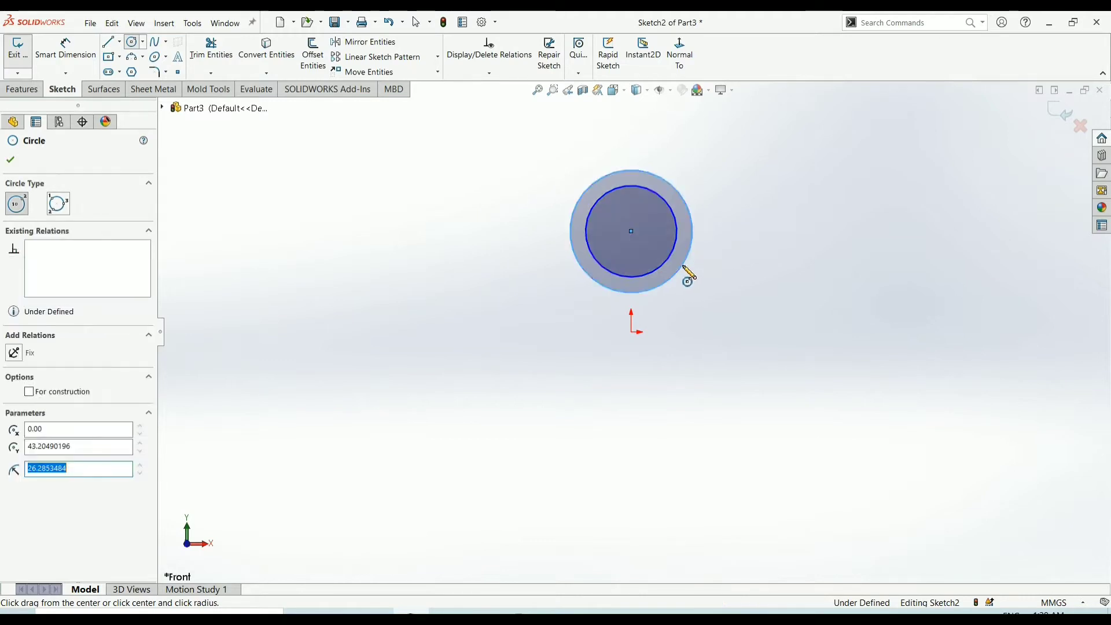
{"action": "right_click", "coordinate": [494, 292]}
{"action": "left_click", "coordinate": [543, 299]}
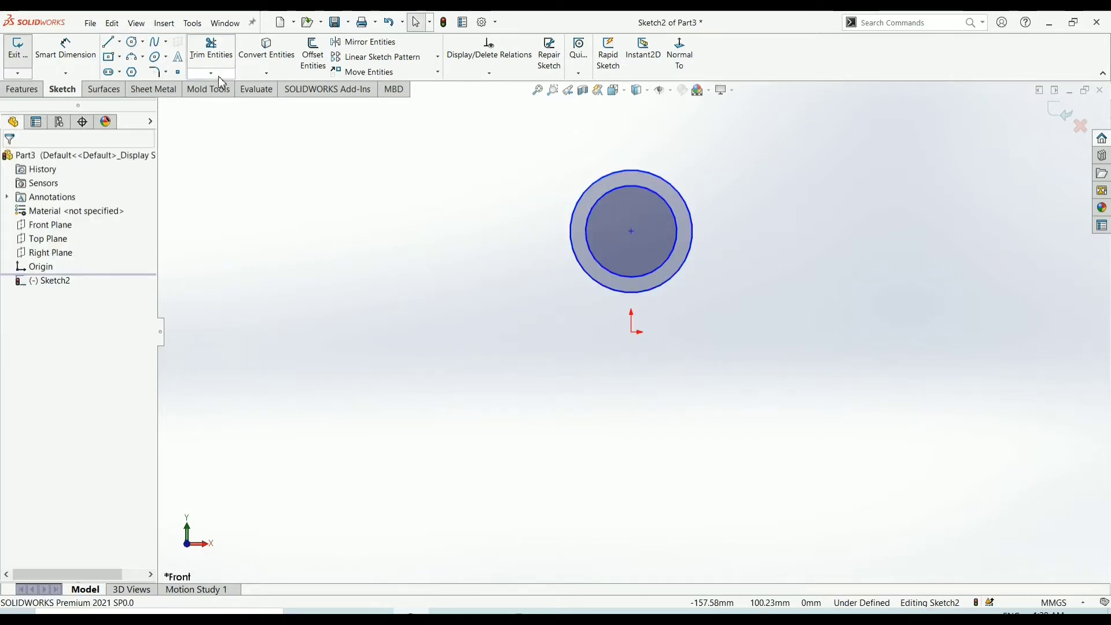
- Draw a narrow vertical centre rectangle at the origin, reaching up to the circles
{"action": "left_click", "coordinate": [113, 58]}
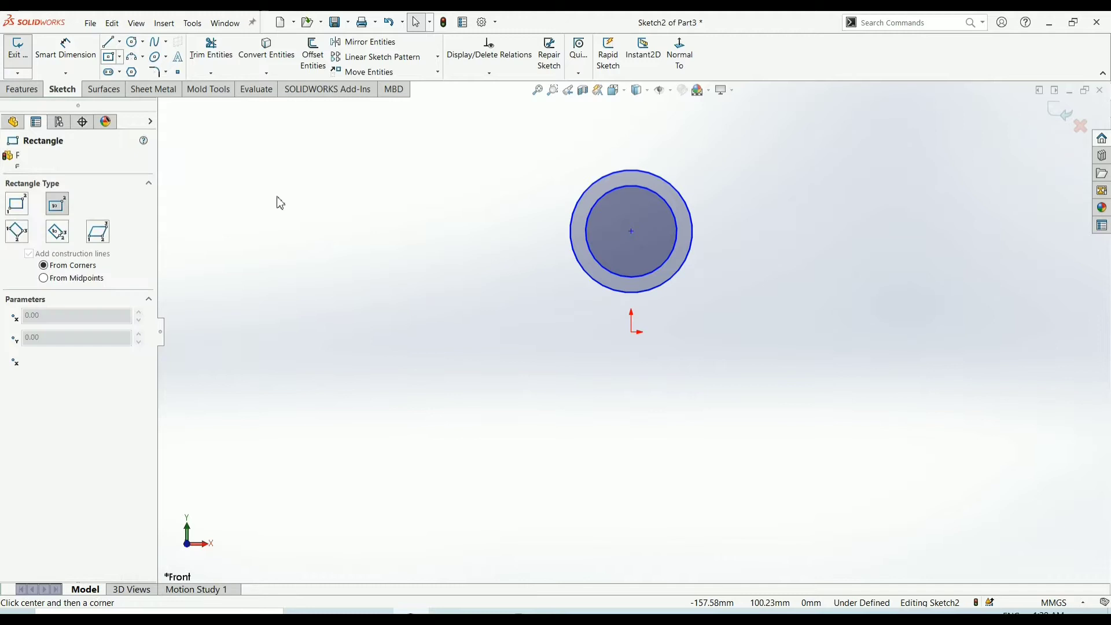
{"action": "left_click", "coordinate": [632, 333]}
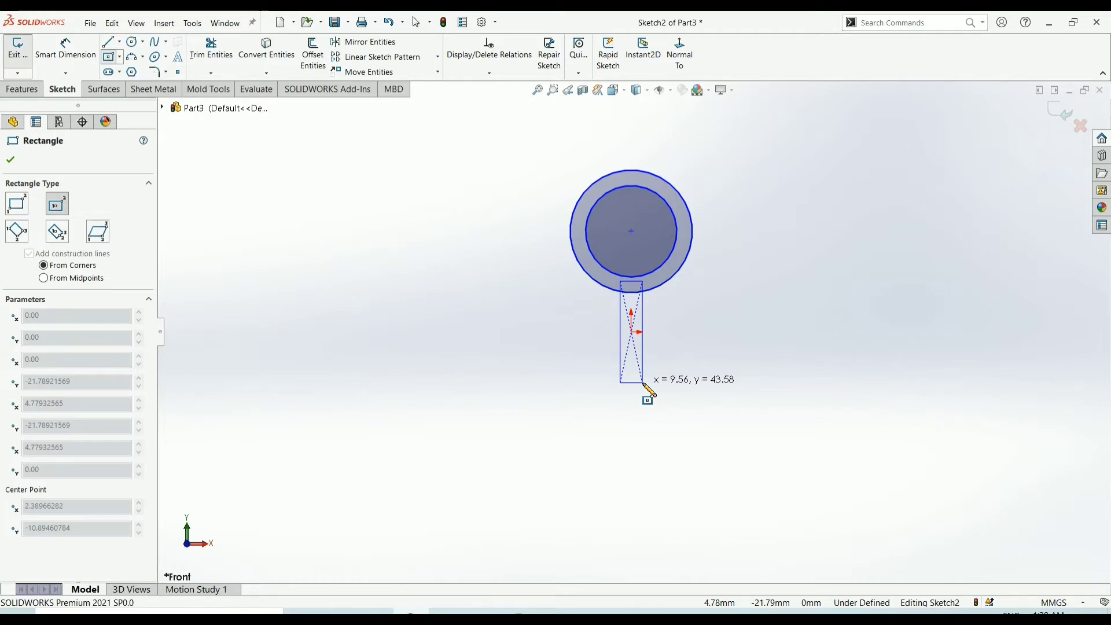
{"action": "left_click", "coordinate": [644, 384]}
{"action": "right_click", "coordinate": [728, 361]}
{"action": "left_click", "coordinate": [759, 364]}
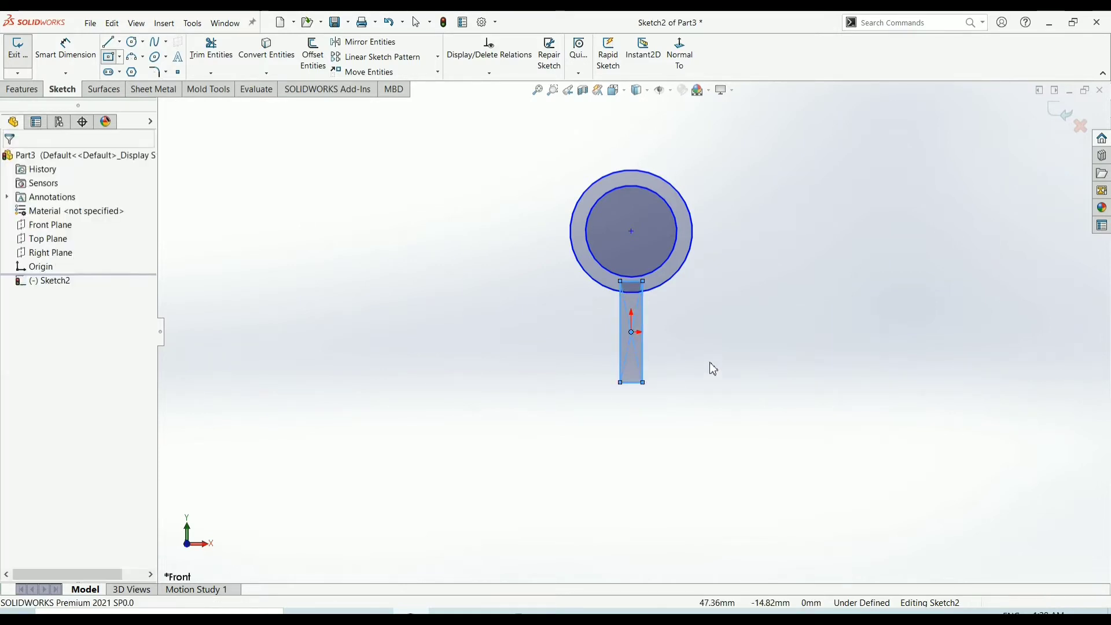
{"action": "key", "text": "Escape"}
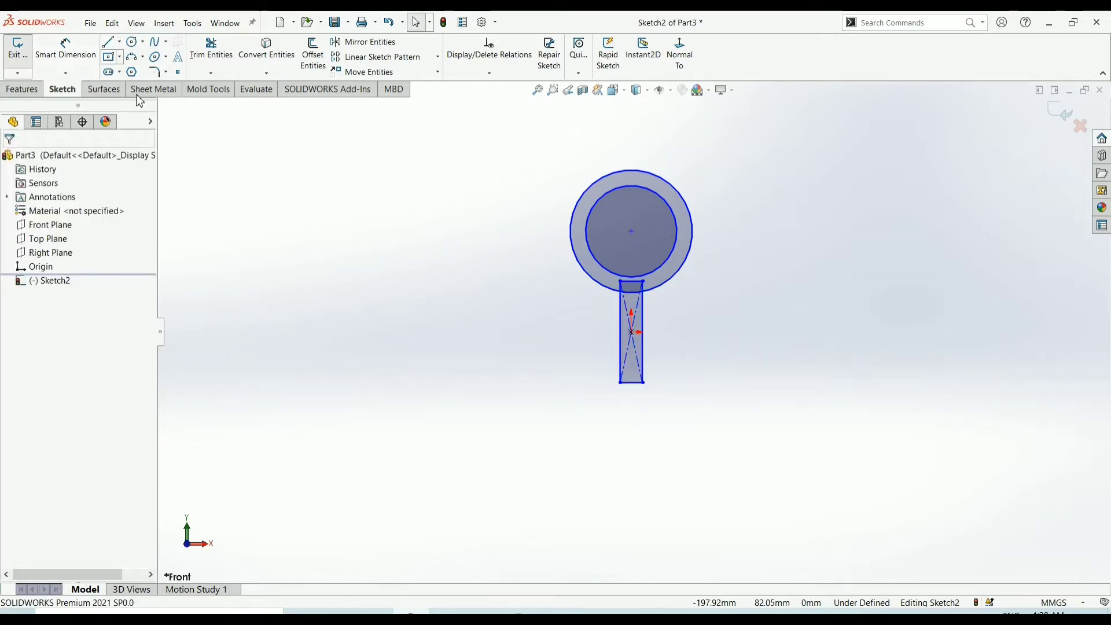
- Draw a wide base rectangle, about 155 mm across, centred on the stem's bottom edge
{"action": "left_click", "coordinate": [630, 382]}
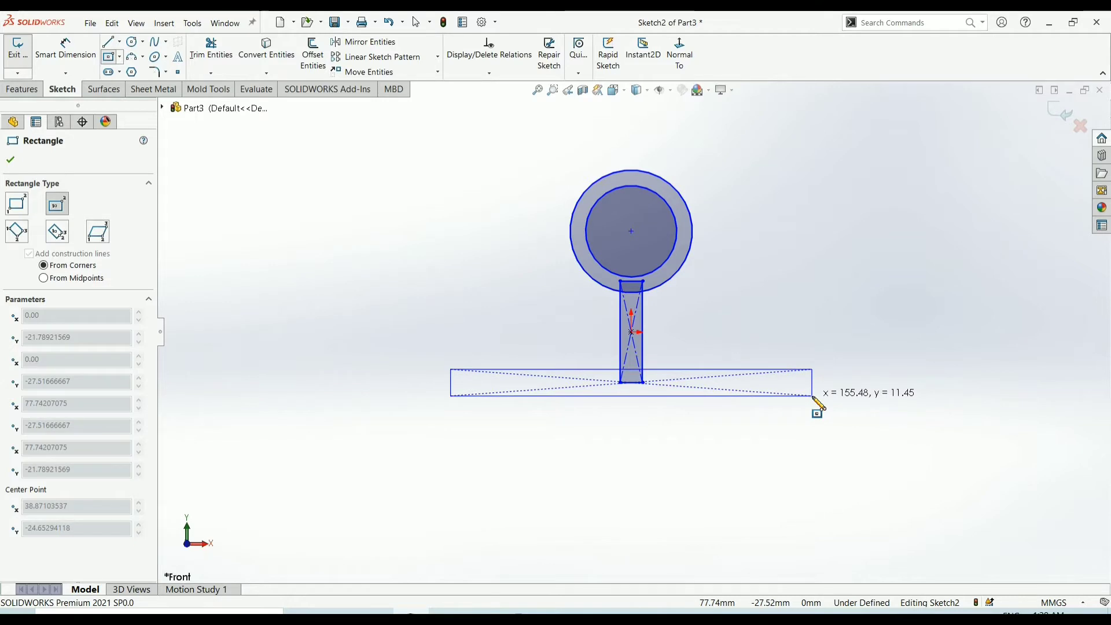
{"action": "left_click", "coordinate": [813, 397]}
{"action": "right_click", "coordinate": [817, 352]}
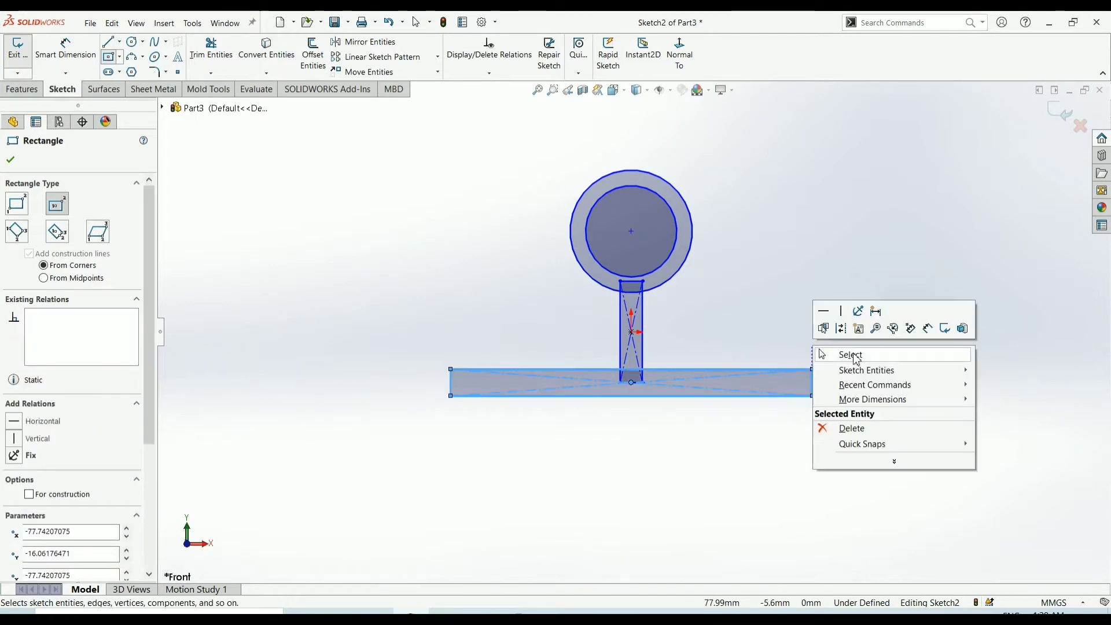
{"action": "left_click", "coordinate": [839, 353]}
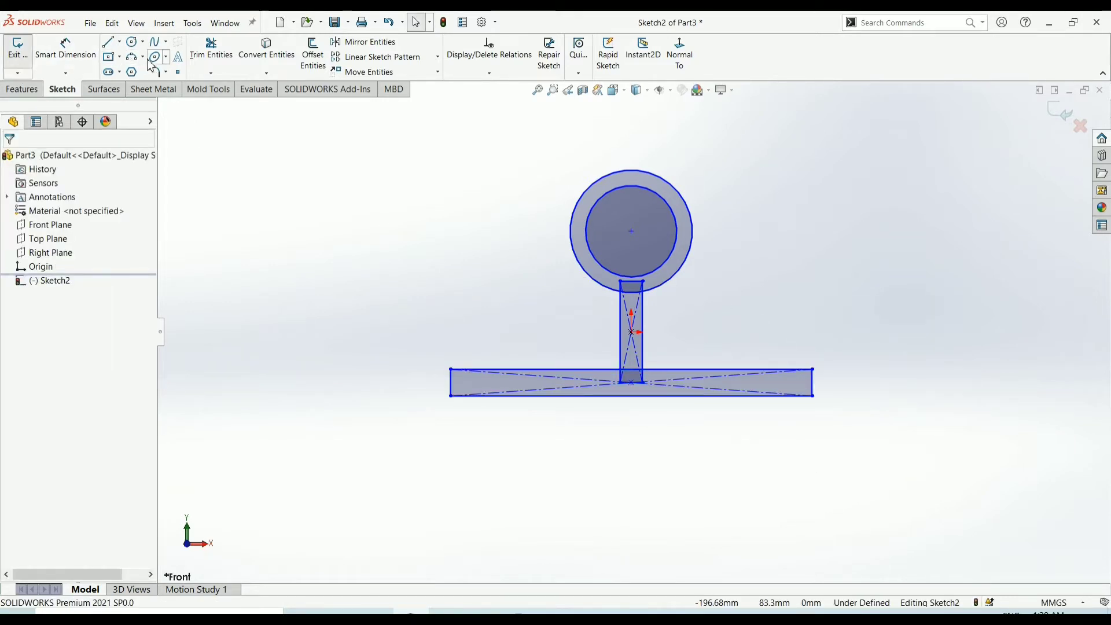
- Draw a horizontal line through the circles' centre, from left quadrant to right quadrant
{"action": "left_click", "coordinate": [217, 54]}
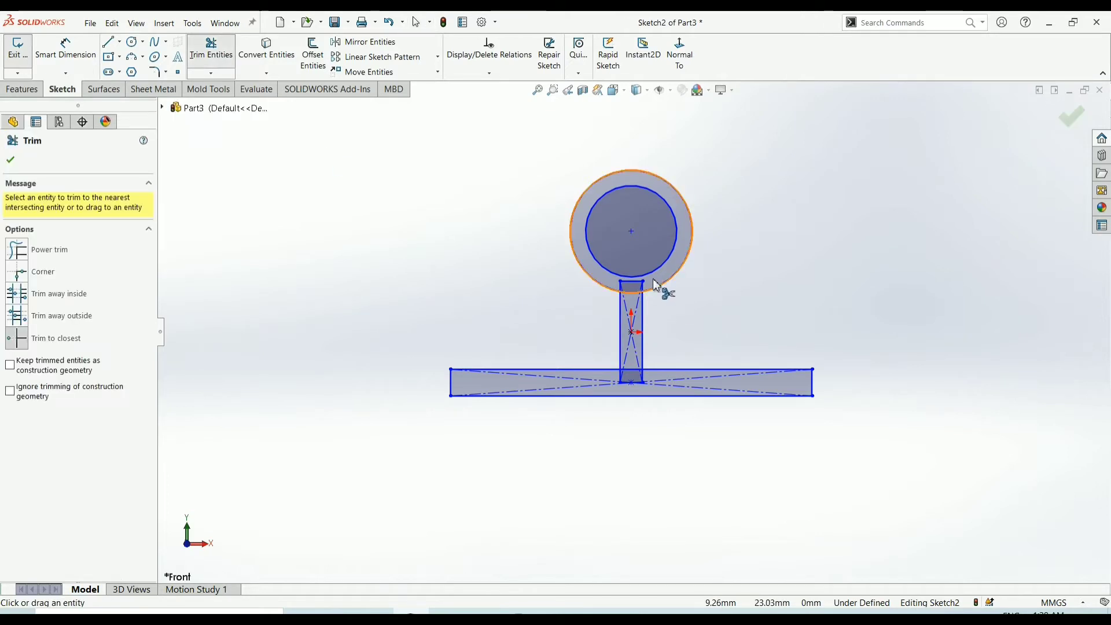
{"action": "left_click", "coordinate": [11, 162]}
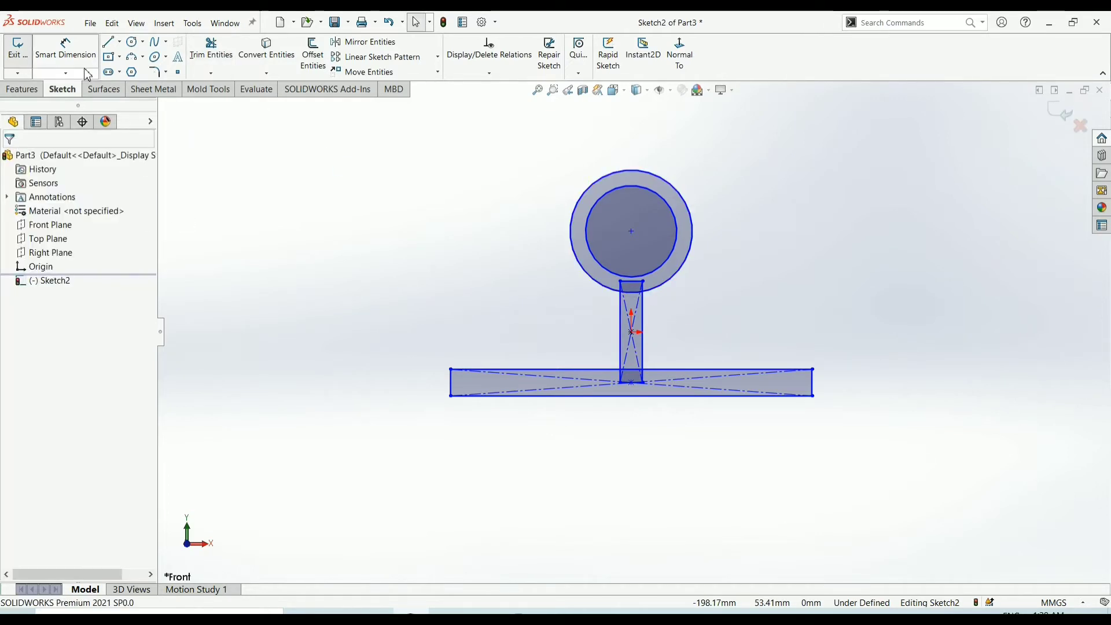
{"action": "left_click", "coordinate": [110, 43]}
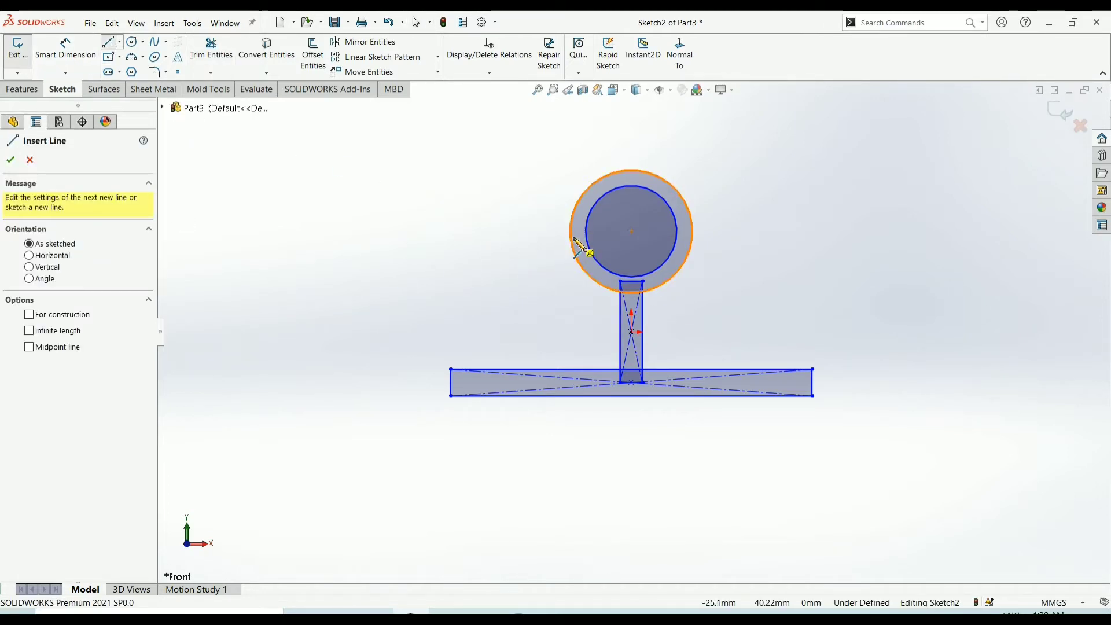
{"action": "left_click", "coordinate": [571, 232]}
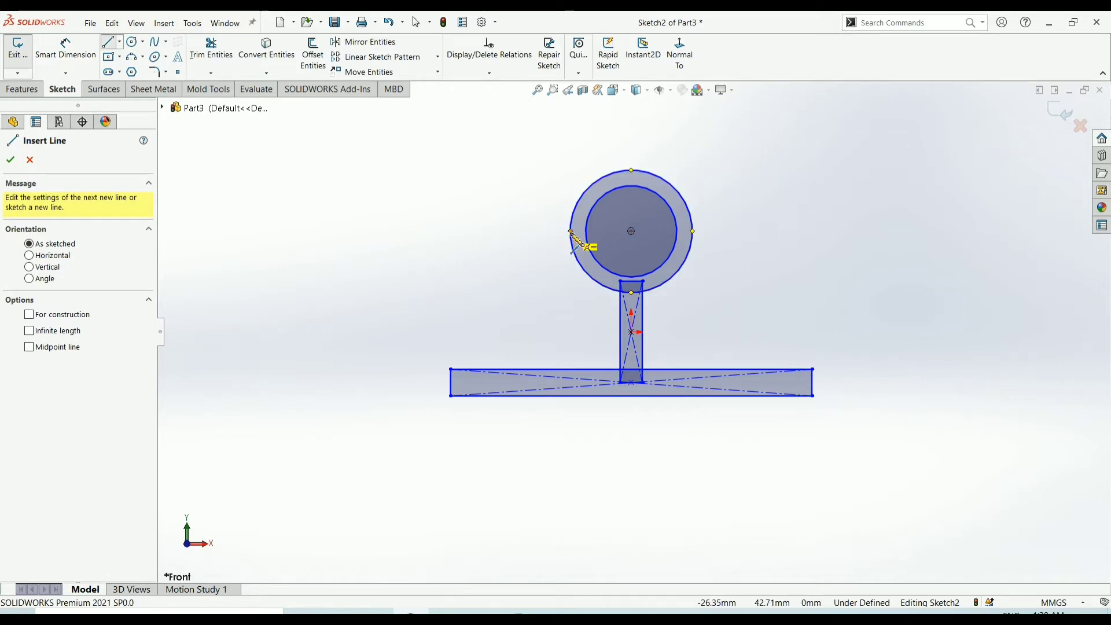
{"action": "left_click", "coordinate": [695, 232]}
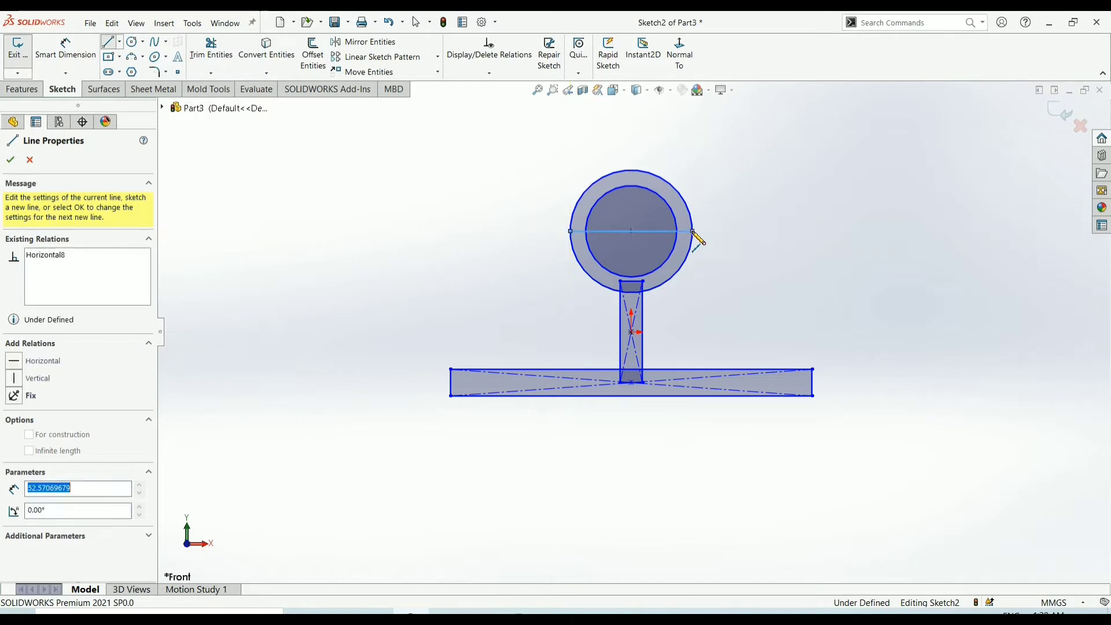
{"action": "right_click", "coordinate": [744, 239]}
{"action": "left_click", "coordinate": [779, 245]}
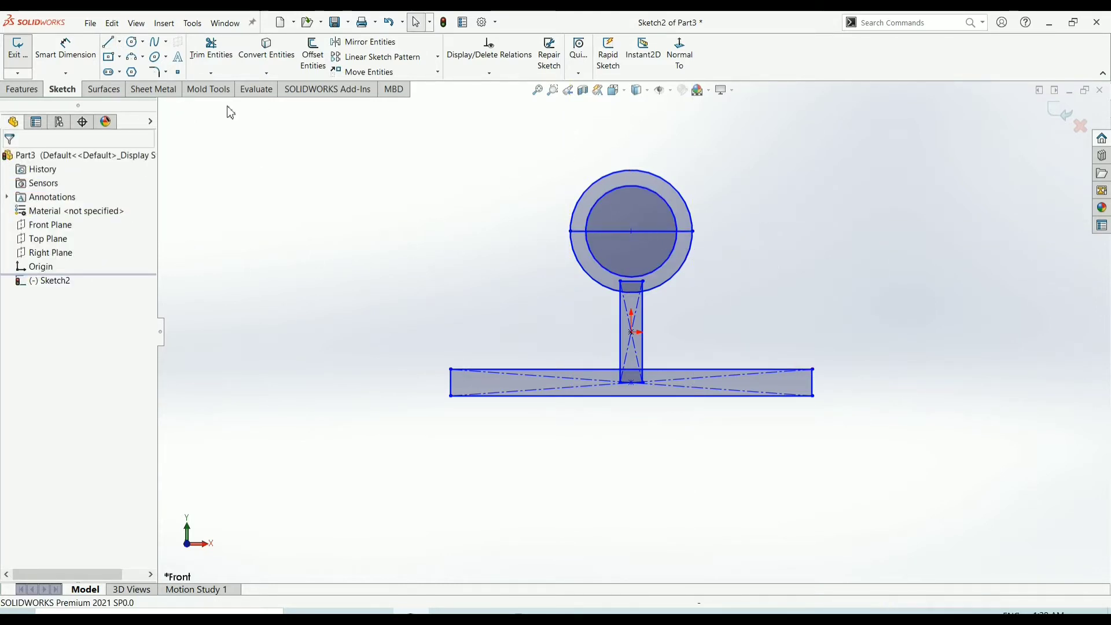
- Power-trim the circles' upper halves, diameter line and stem edges inside the arc into a U-shaped half-ring
{"action": "left_click", "coordinate": [210, 62]}
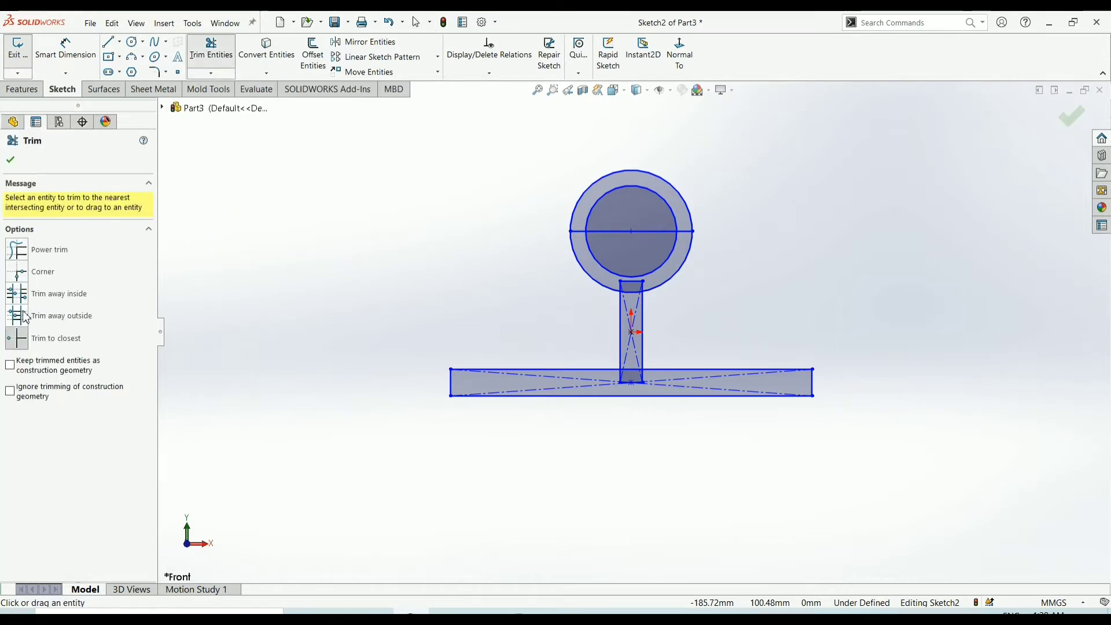
{"action": "left_click", "coordinate": [21, 253]}
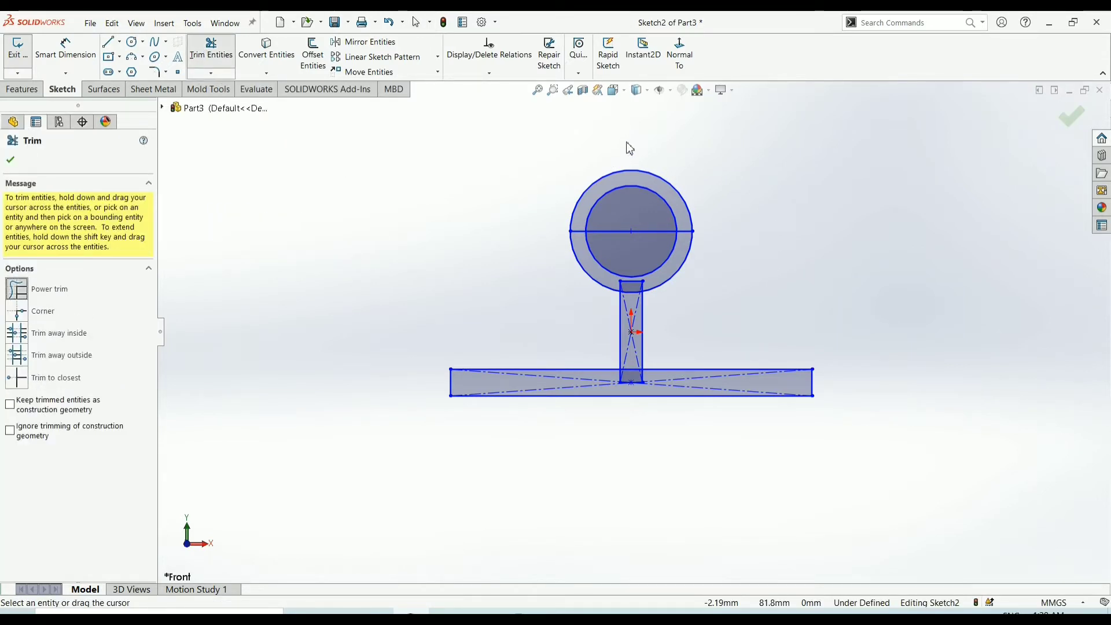
{"action": "left_click_drag", "start_coordinate": [631, 149], "coordinate": [630, 253]}
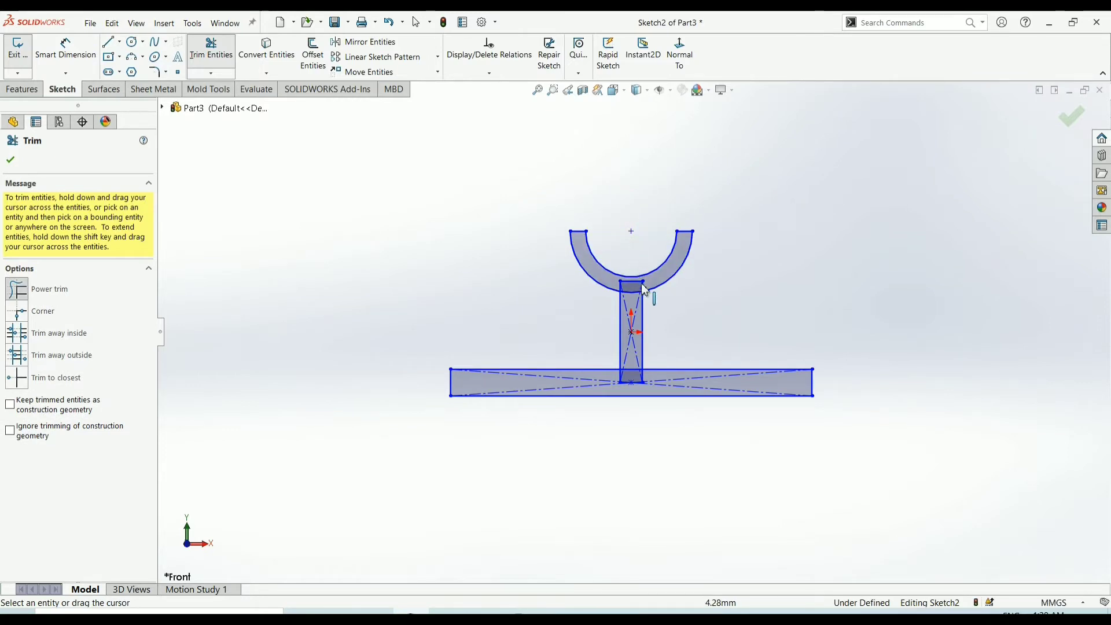
{"action": "scroll", "coordinate": [642, 285], "scroll_direction": "down", "scroll_amount": 5}
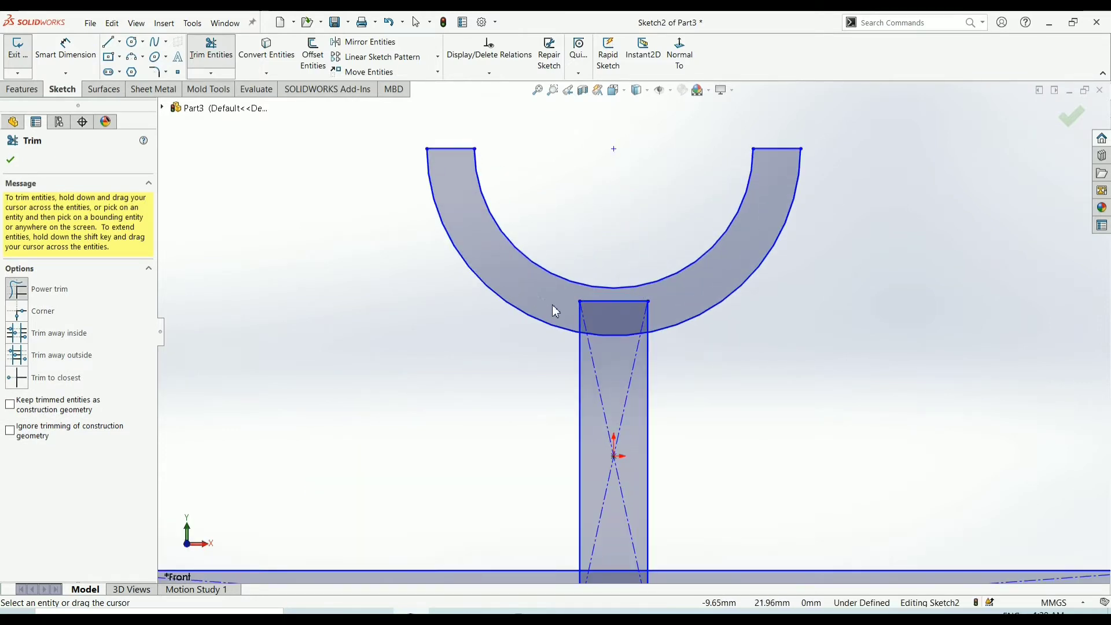
{"action": "mouse_move", "coordinate": [555, 311]}
{"action": "left_mouse_down"}
{"action": "mouse_move", "coordinate": [629, 328]}
{"action": "mouse_move", "coordinate": [627, 303]}
{"action": "mouse_move", "coordinate": [622, 369]}
{"action": "left_mouse_up"}
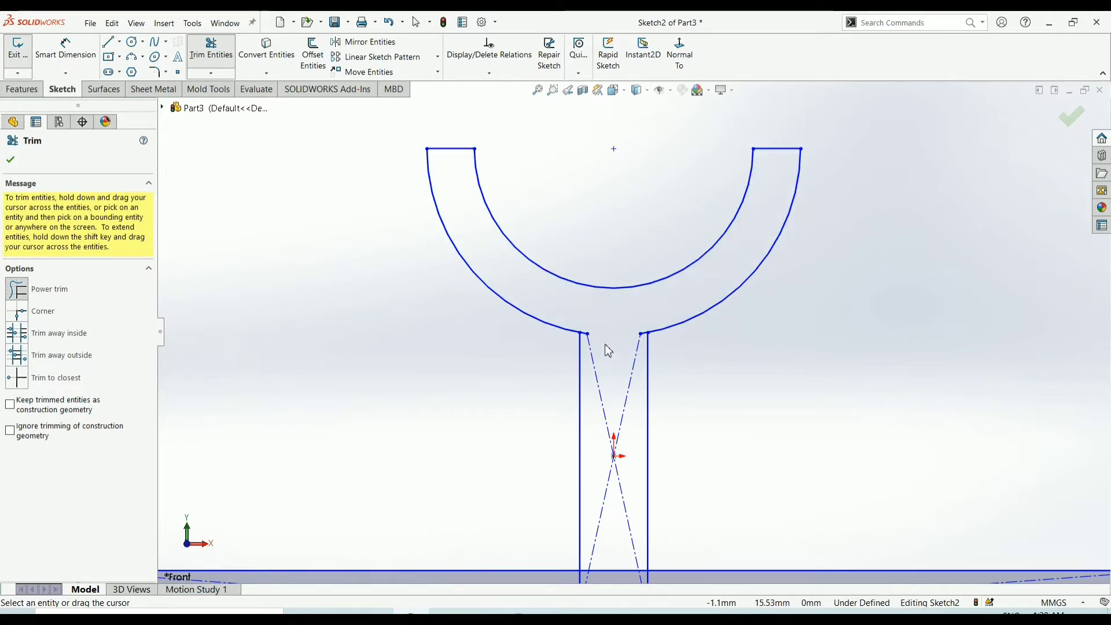
{"action": "left_click_drag", "start_coordinate": [584, 324], "coordinate": [625, 357]}
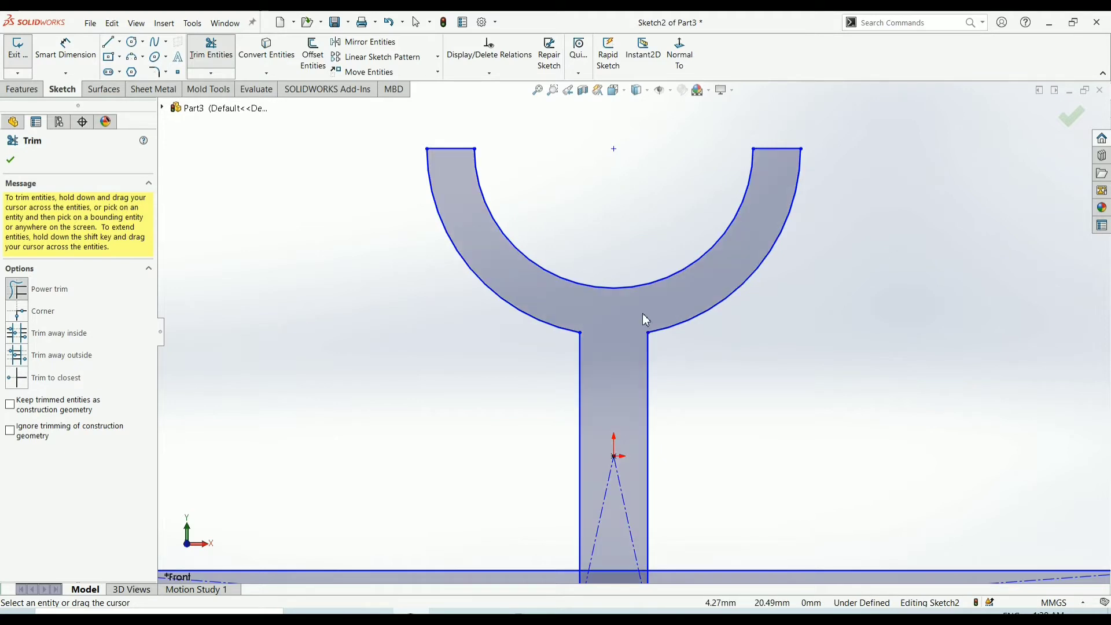
- Zoom to the stem-base junction and power-trim its crossing and construction lines
{"action": "scroll", "coordinate": [610, 351], "scroll_direction": "up", "scroll_amount": 4}
{"action": "scroll", "coordinate": [610, 350], "scroll_direction": "down", "scroll_amount": 1}
{"action": "scroll", "coordinate": [630, 485], "scroll_direction": "down", "scroll_amount": 3}
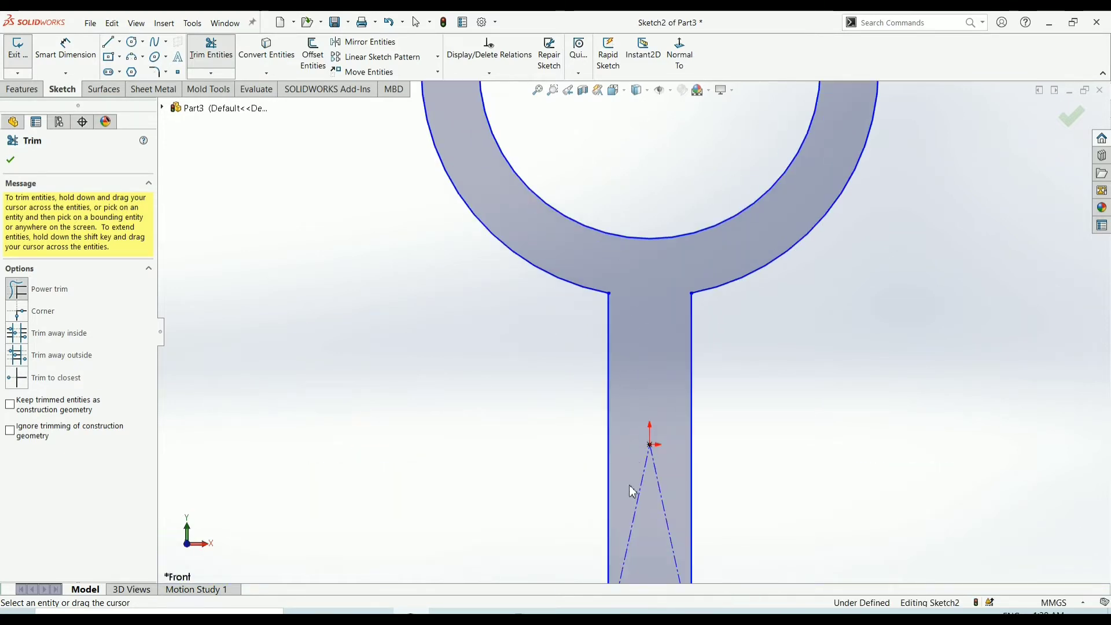
{"action": "scroll", "coordinate": [629, 490], "scroll_direction": "up", "scroll_amount": 4}
{"action": "scroll", "coordinate": [627, 496], "scroll_direction": "up", "scroll_amount": 3}
{"action": "scroll", "coordinate": [627, 496], "scroll_direction": "down", "scroll_amount": 1}
{"action": "scroll", "coordinate": [651, 318], "scroll_direction": "down", "scroll_amount": 3}
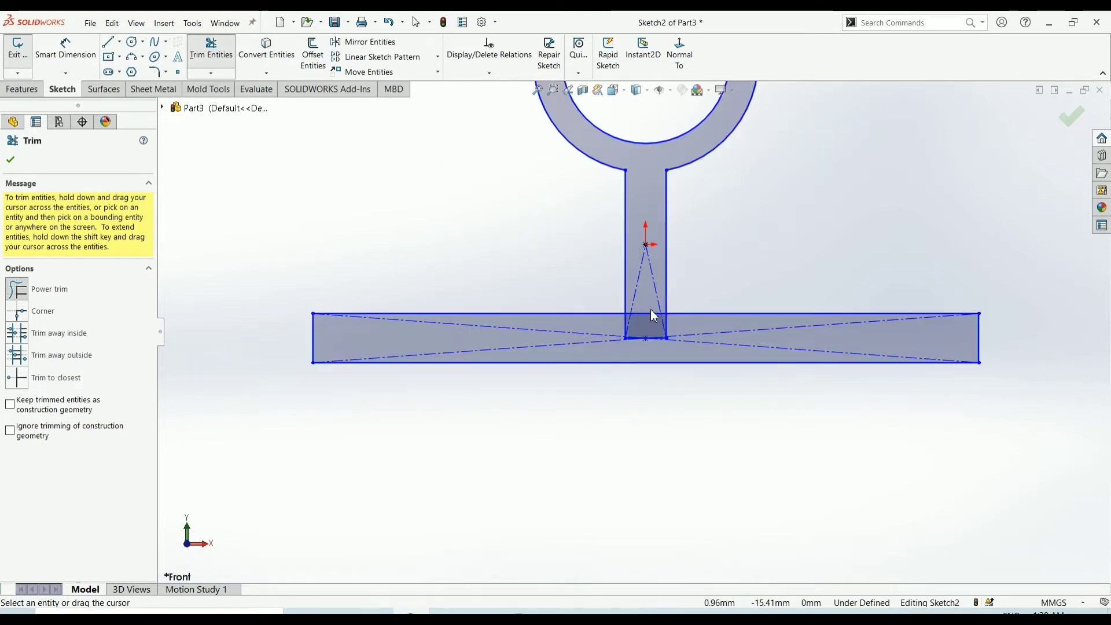
{"action": "scroll", "coordinate": [652, 318], "scroll_direction": "down", "scroll_amount": 3}
{"action": "scroll", "coordinate": [652, 317], "scroll_direction": "down", "scroll_amount": 2}
{"action": "left_click_drag", "start_coordinate": [627, 283], "coordinate": [546, 433]}
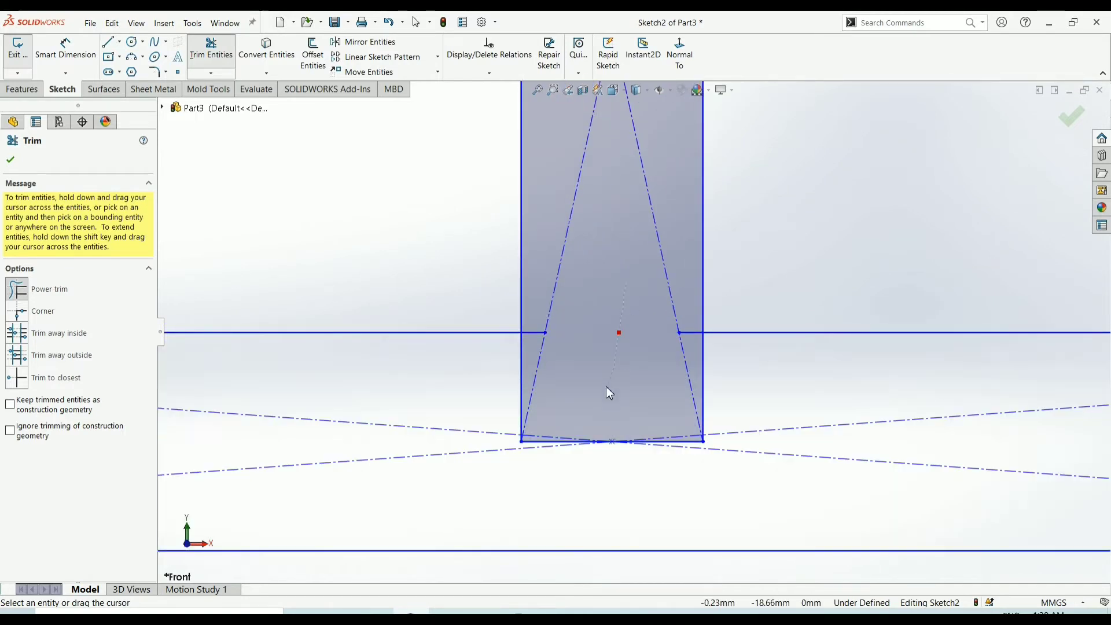
{"action": "mouse_move", "coordinate": [665, 432]}
{"action": "left_mouse_down"}
{"action": "mouse_move", "coordinate": [703, 449]}
{"action": "mouse_move", "coordinate": [684, 411]}
{"action": "left_mouse_up"}
{"action": "mouse_move", "coordinate": [618, 375]}
{"action": "left_mouse_down"}
{"action": "mouse_move", "coordinate": [558, 315]}
{"action": "mouse_move", "coordinate": [547, 335]}
{"action": "left_mouse_up"}
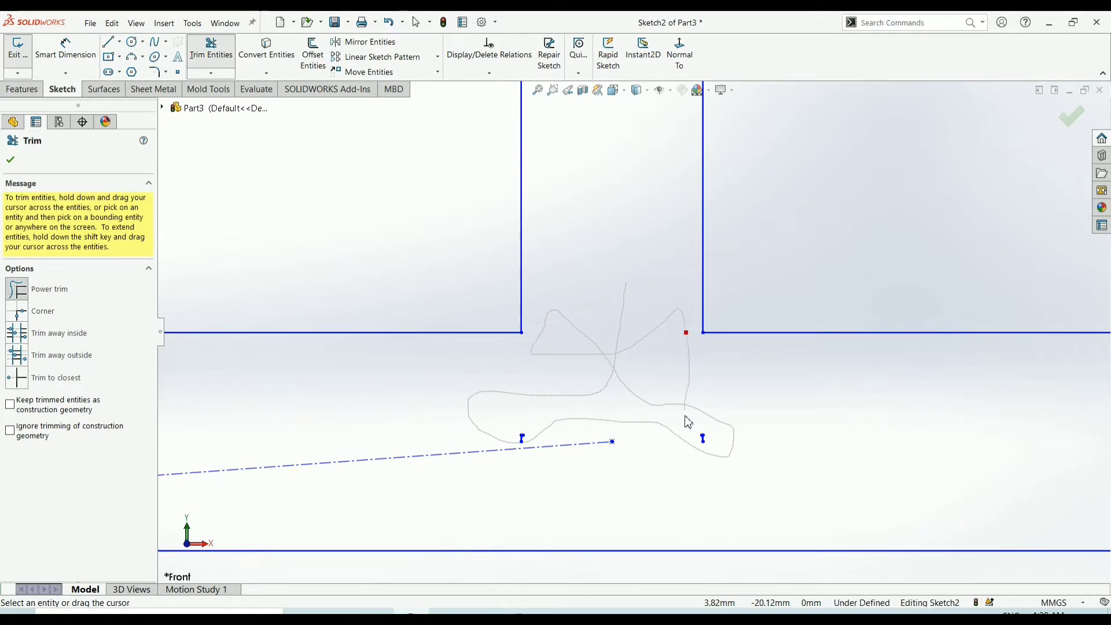
{"action": "mouse_move", "coordinate": [688, 422]}
{"action": "left_mouse_down"}
{"action": "mouse_move", "coordinate": [707, 439]}
{"action": "mouse_move", "coordinate": [577, 449]}
{"action": "mouse_move", "coordinate": [547, 432]}
{"action": "left_mouse_up"}
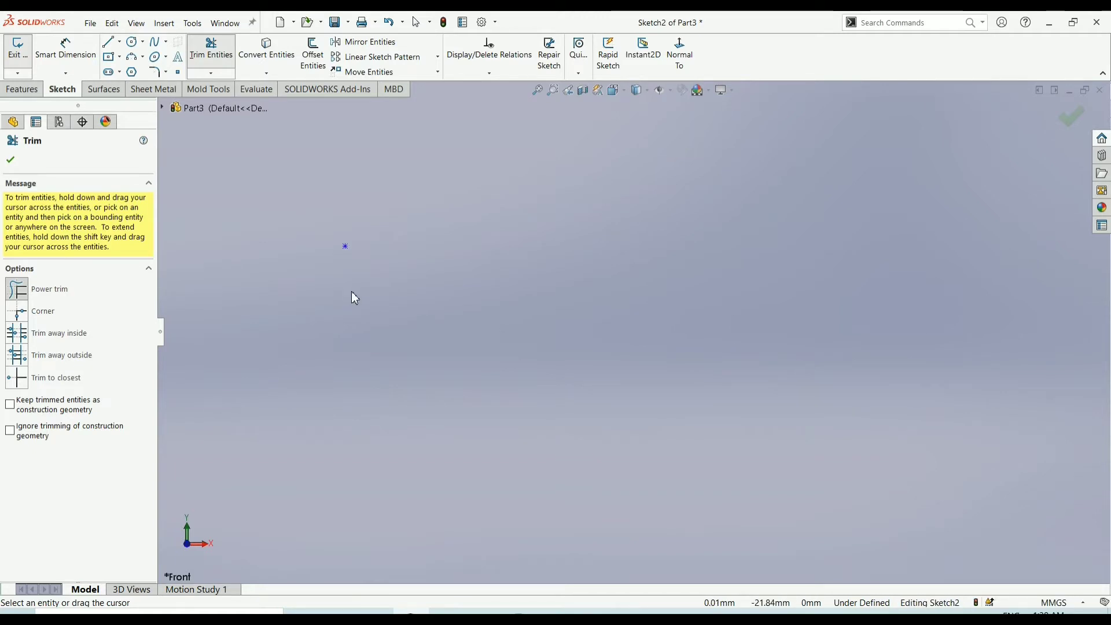
- Trim the leftover tiny segment, fit the sketch in view, and finish trimming
{"action": "key", "text": "ctrl+z"}
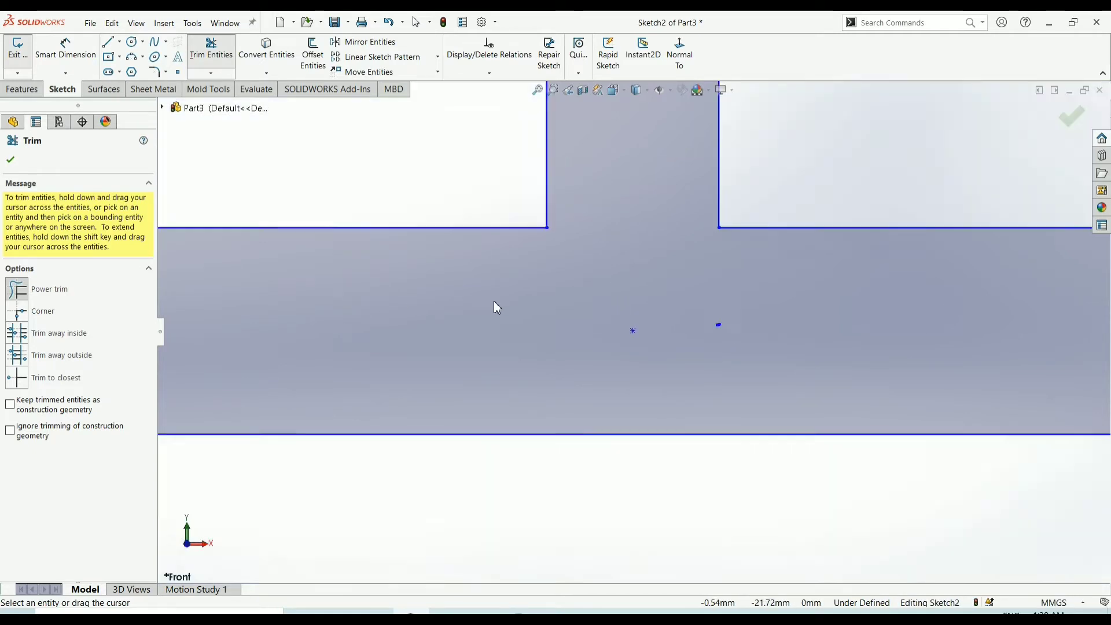
{"action": "key", "text": "ctrl+z"}
{"action": "key", "text": "ctrl+z"}
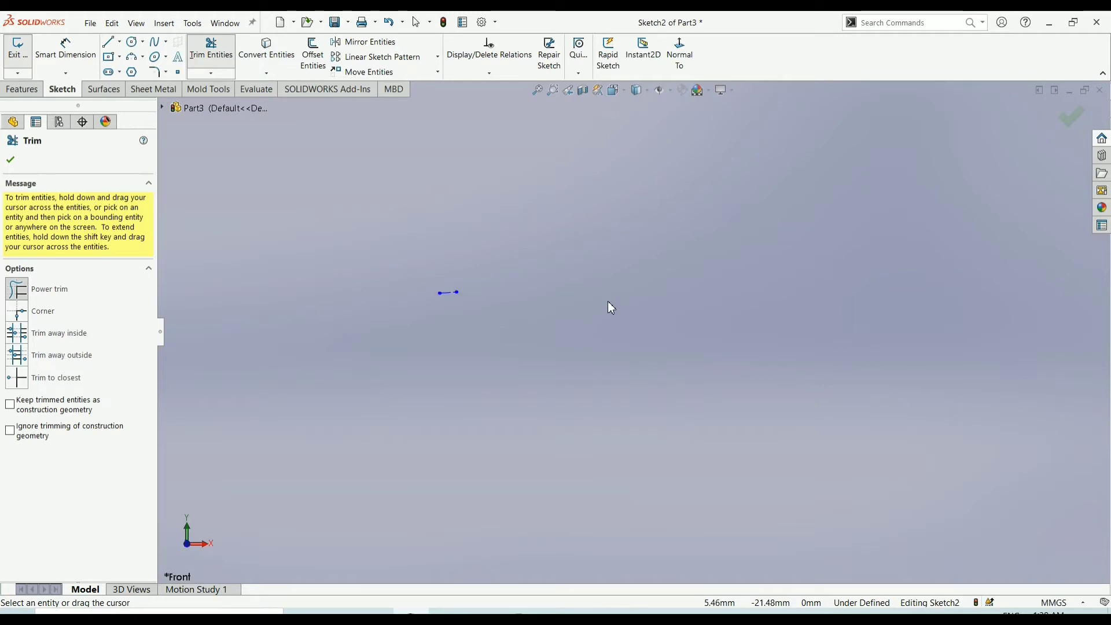
{"action": "left_click_drag", "start_coordinate": [446, 311], "coordinate": [449, 276]}
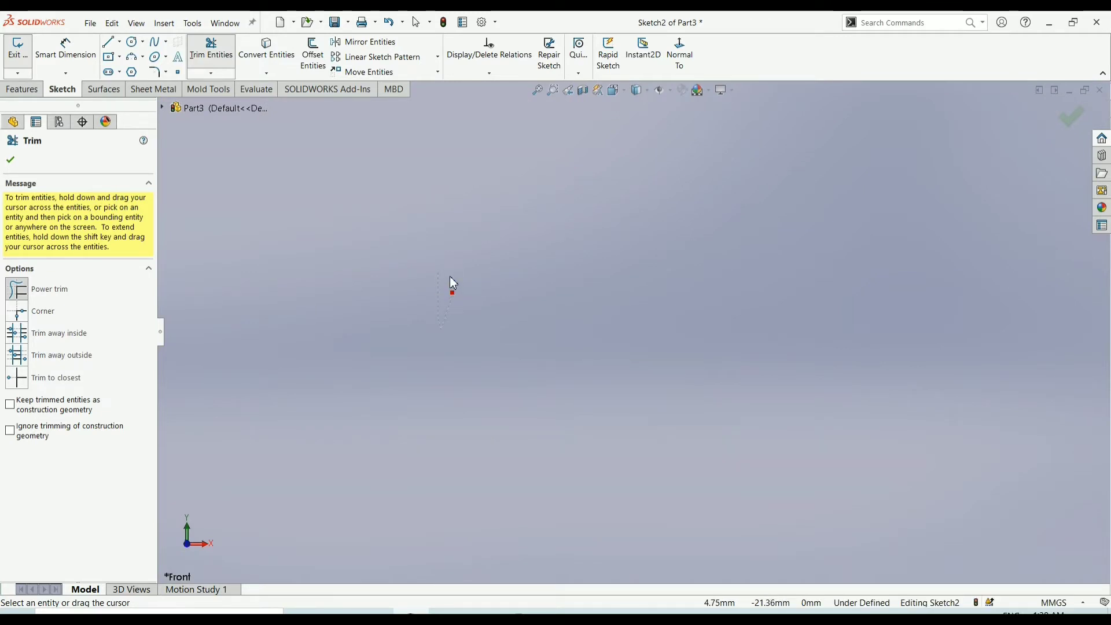
{"action": "key", "text": "f"}
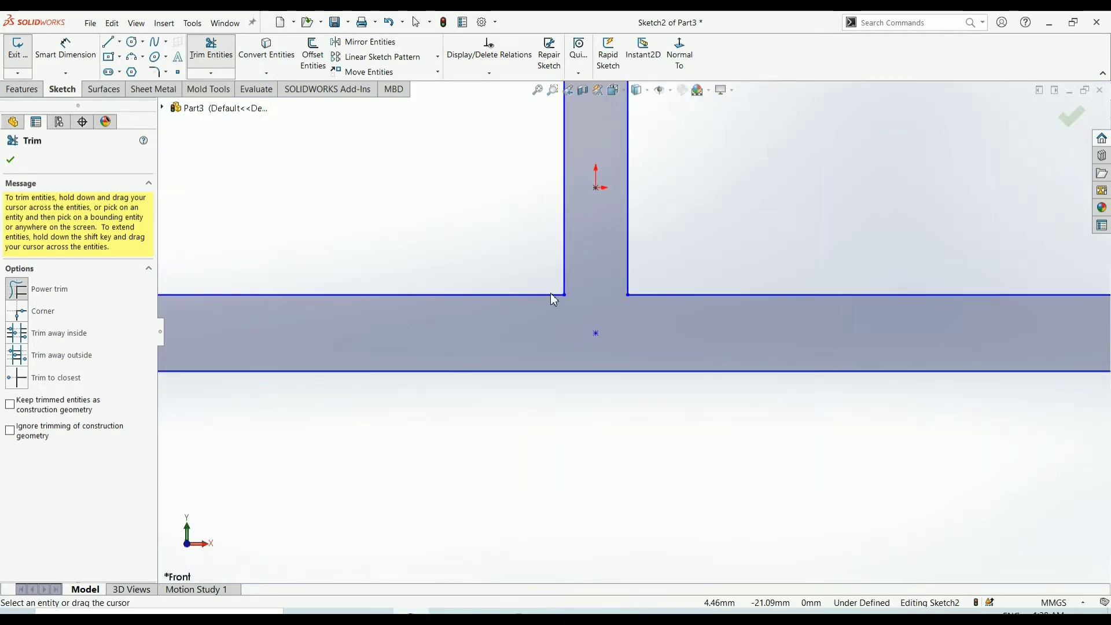
{"action": "left_click", "coordinate": [11, 160]}
- Extrude the profile 80 mm with a Mid Plane end condition to create Boss-Extrude1
{"action": "left_click", "coordinate": [24, 89]}
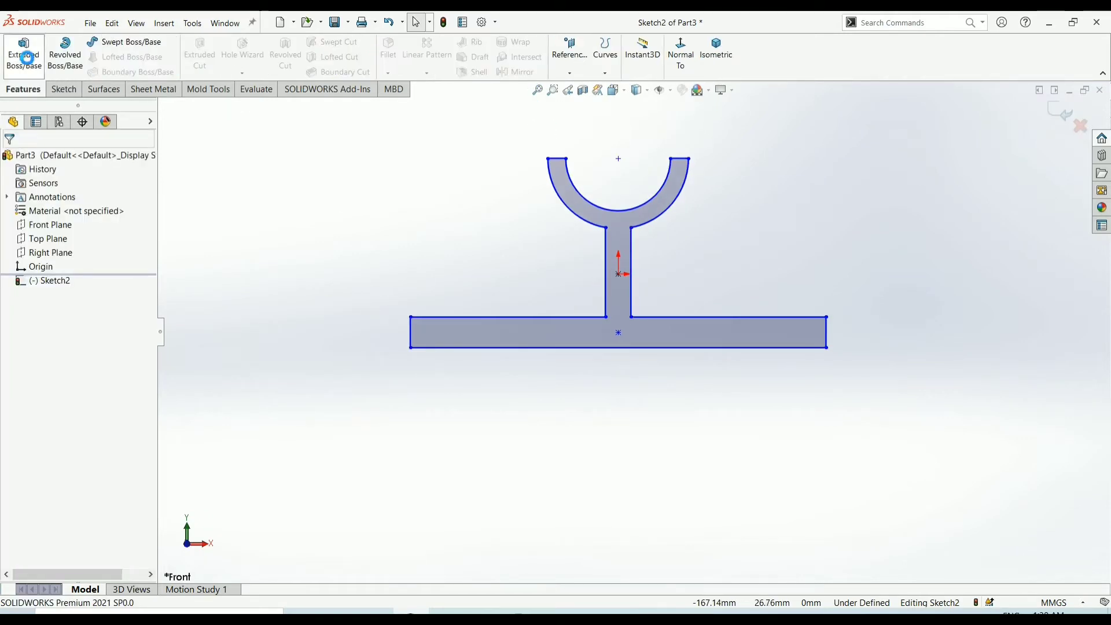
{"action": "left_click", "coordinate": [140, 240]}
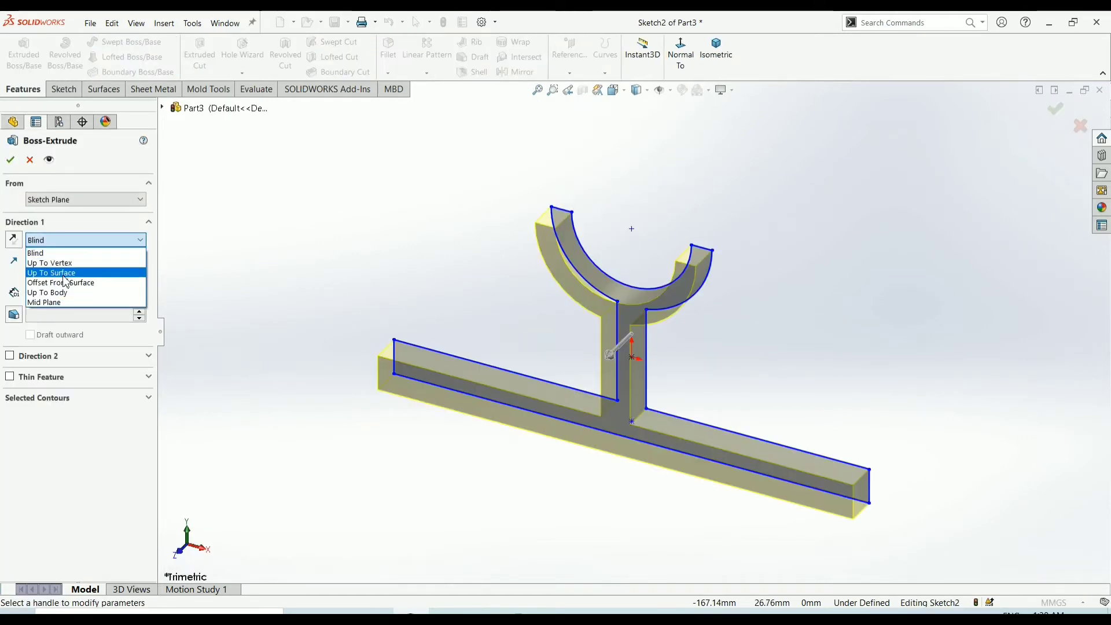
{"action": "left_click", "coordinate": [58, 302]}
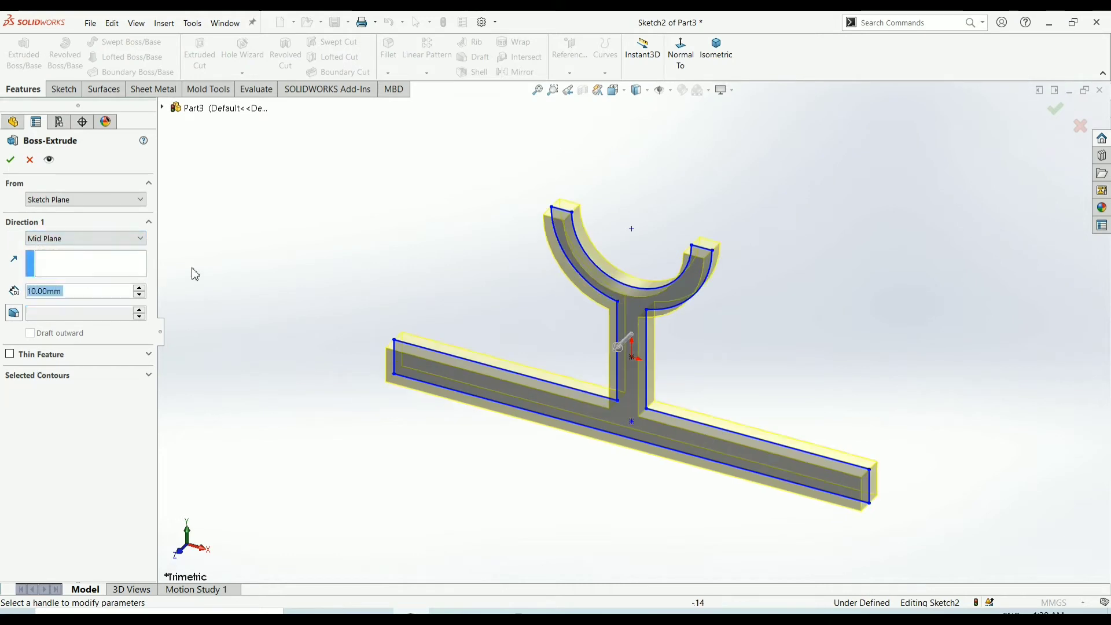
{"action": "double_click", "coordinate": [140, 290]}
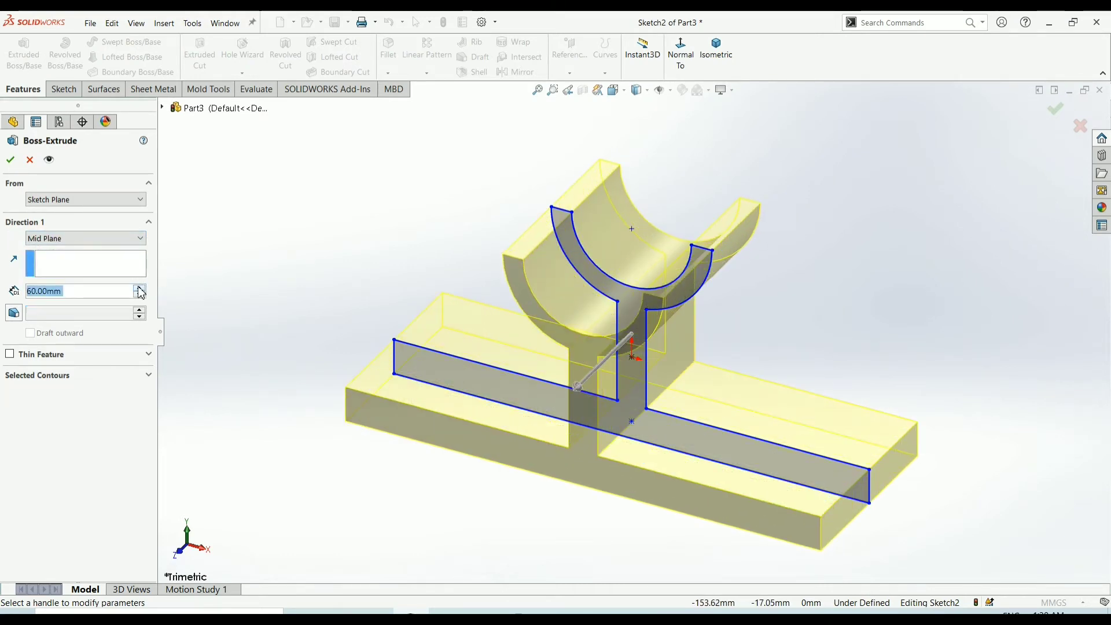
{"action": "double_click", "coordinate": [140, 289]}
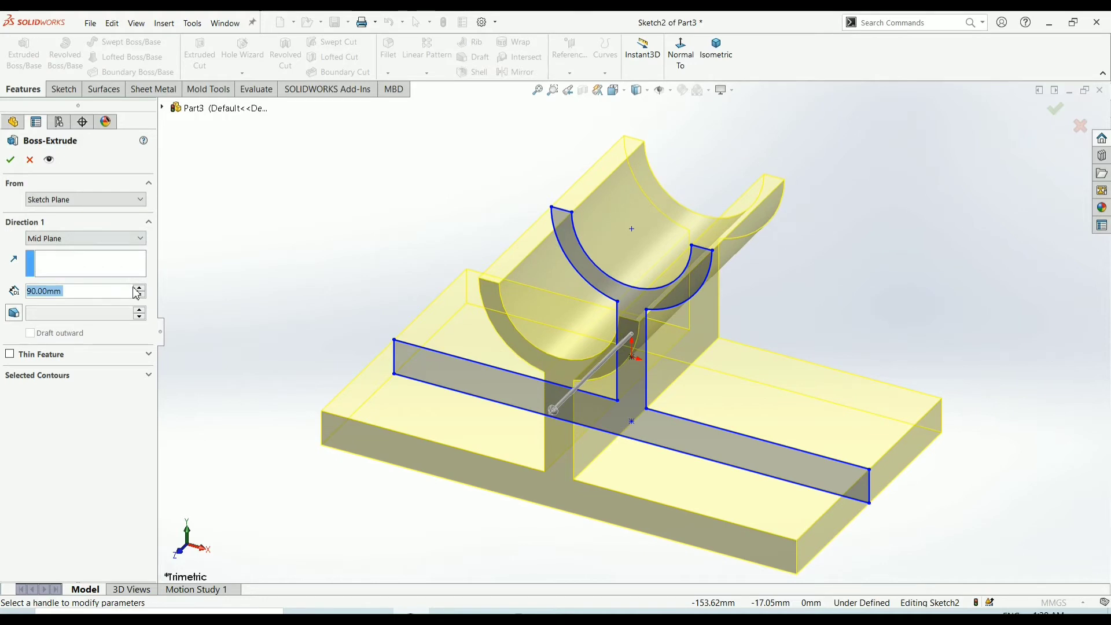
{"action": "left_click", "coordinate": [140, 296]}
{"action": "left_click", "coordinate": [12, 164]}
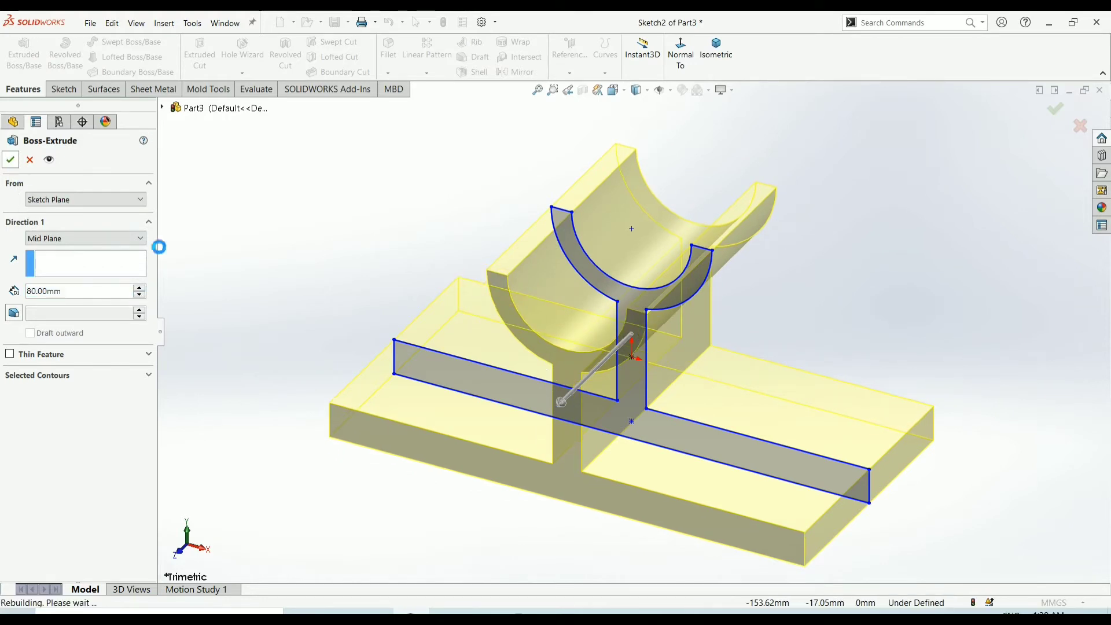
{"action": "mouse_move", "coordinate": [818, 269]}
{"action": "middle_mouse_down"}
{"action": "mouse_move", "coordinate": [851, 194]}
{"action": "mouse_move", "coordinate": [793, 241]}
{"action": "mouse_move", "coordinate": [808, 223]}
{"action": "middle_mouse_up"}
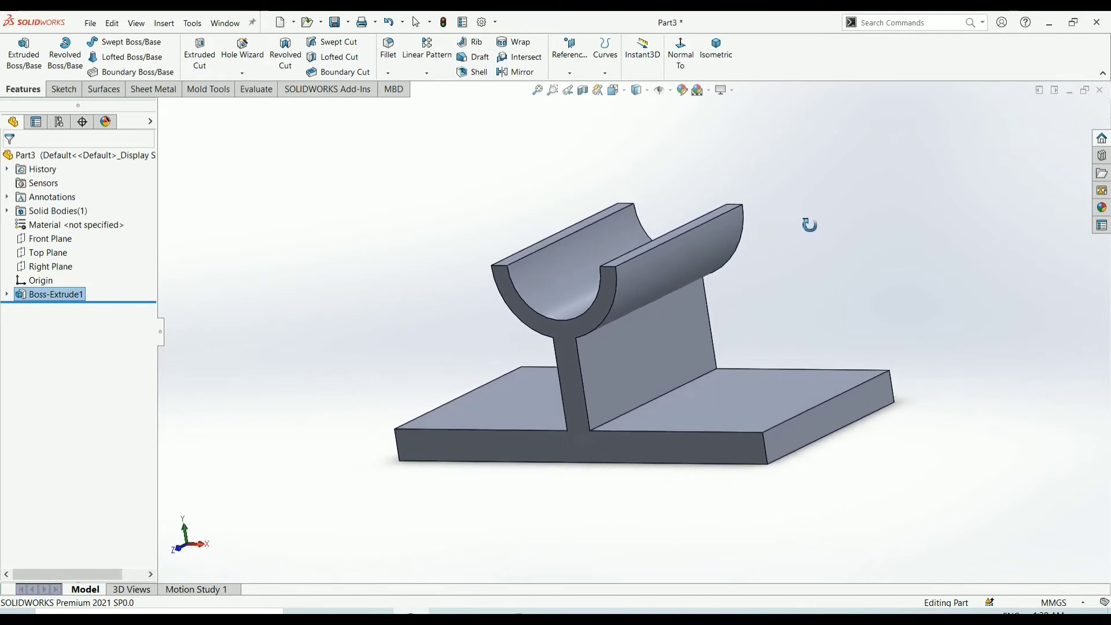
- Orbit the cradle part to a near-front view
{"action": "left_click", "coordinate": [416, 22]}
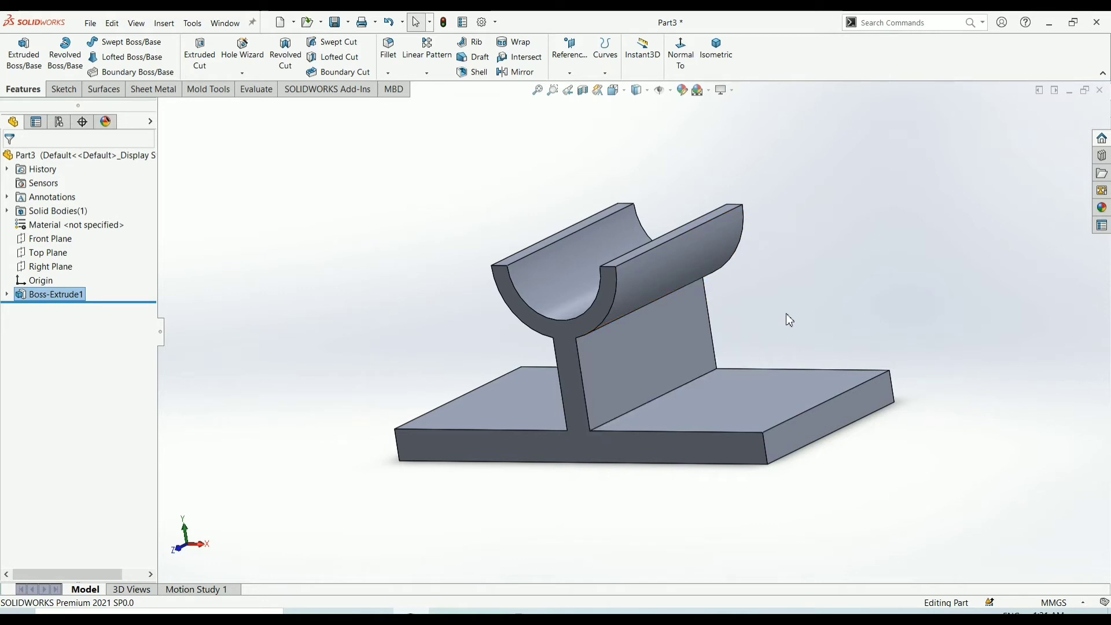
{"action": "middle_click_drag", "start_coordinate": [790, 320], "coordinate": [828, 290]}
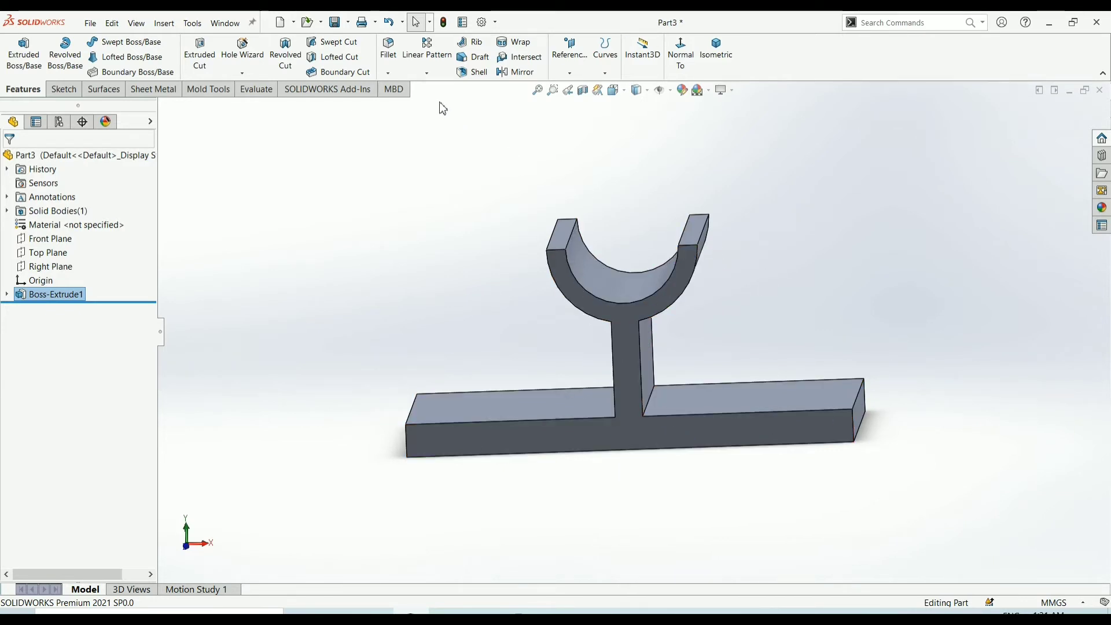
- Begin a Rib on the Front Plane with a line from the arc's top-right endpoint to the base's top-right corner
{"action": "left_click", "coordinate": [475, 44]}
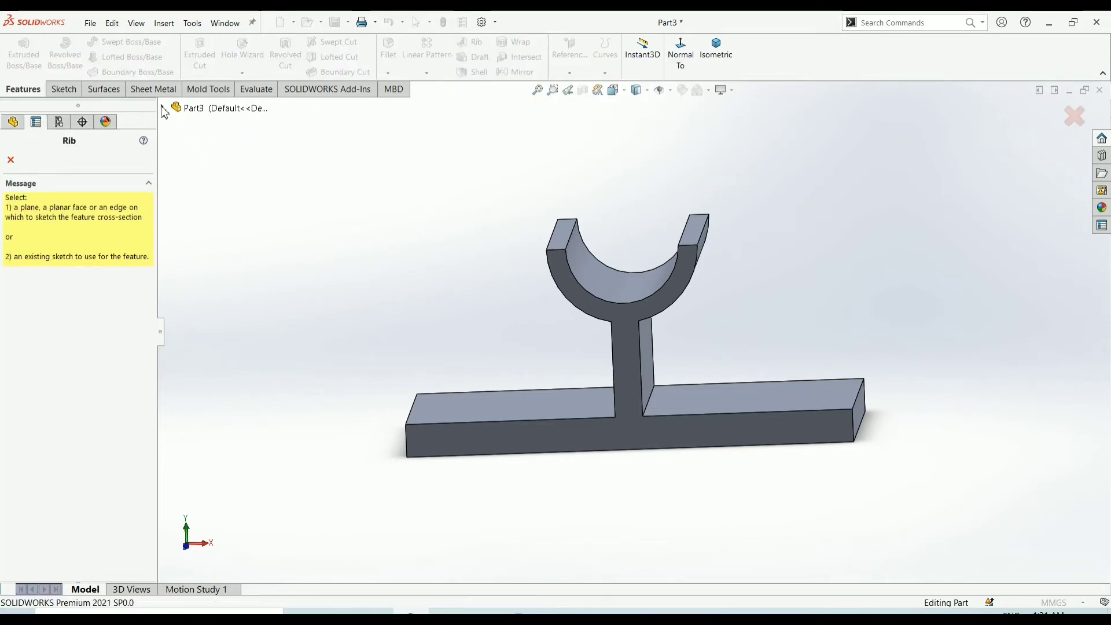
{"action": "left_click", "coordinate": [162, 107]}
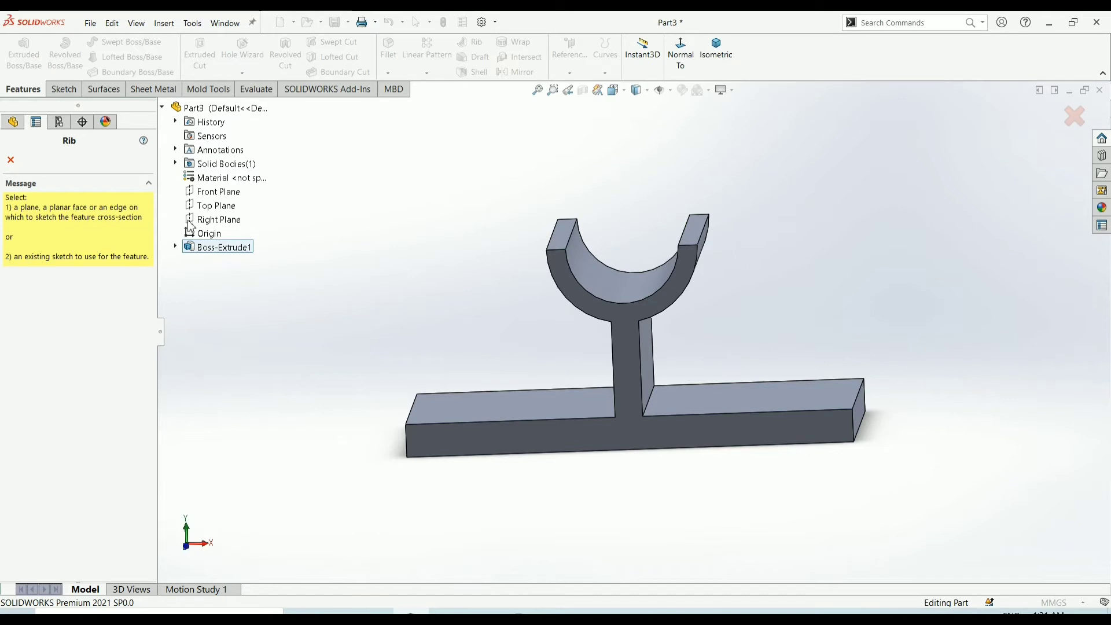
{"action": "left_click", "coordinate": [209, 196]}
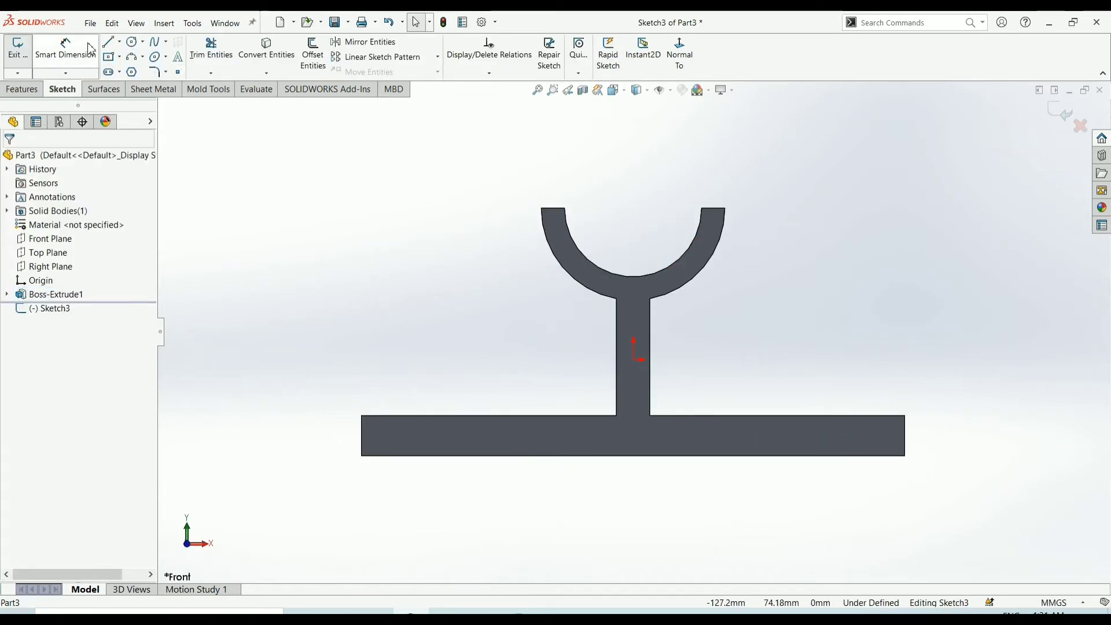
{"action": "left_click", "coordinate": [109, 41]}
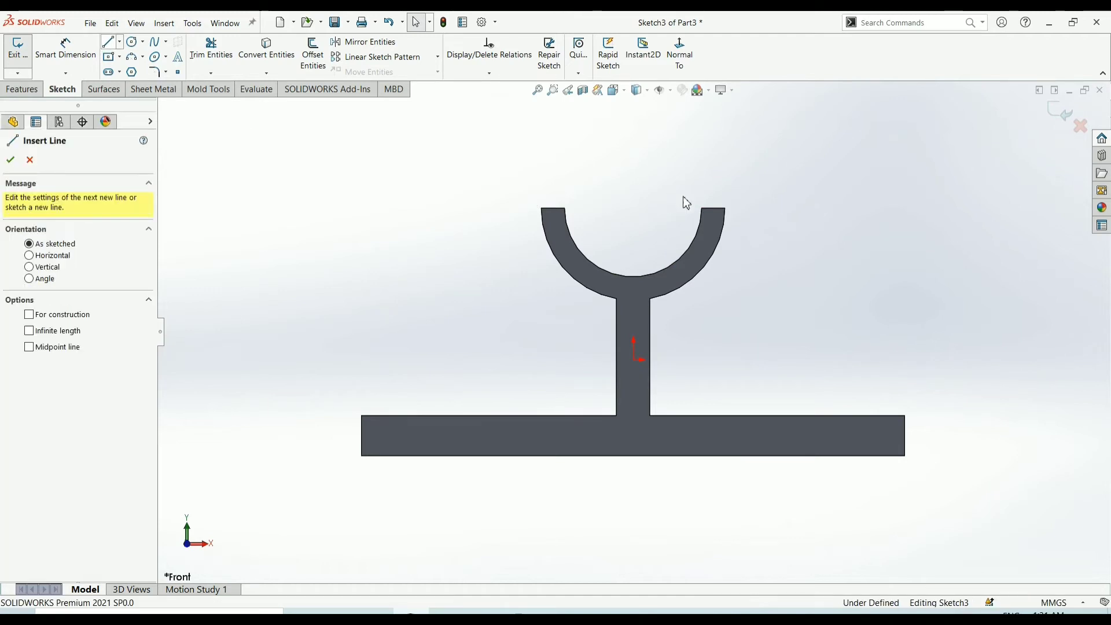
{"action": "left_click", "coordinate": [726, 207]}
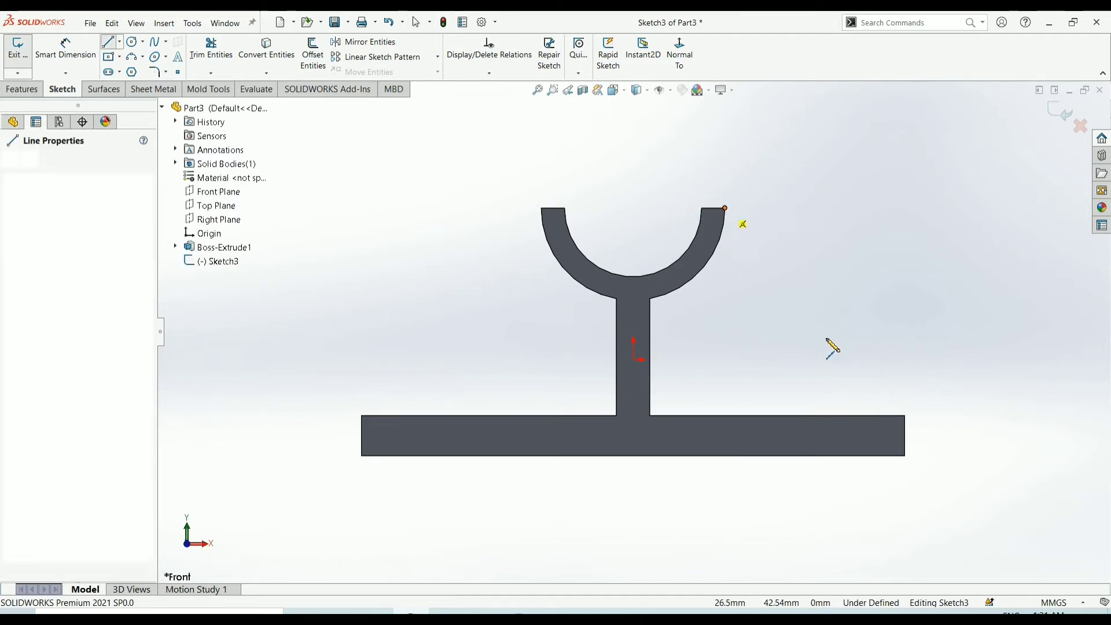
{"action": "left_click", "coordinate": [906, 417]}
{"action": "right_click", "coordinate": [914, 302]}
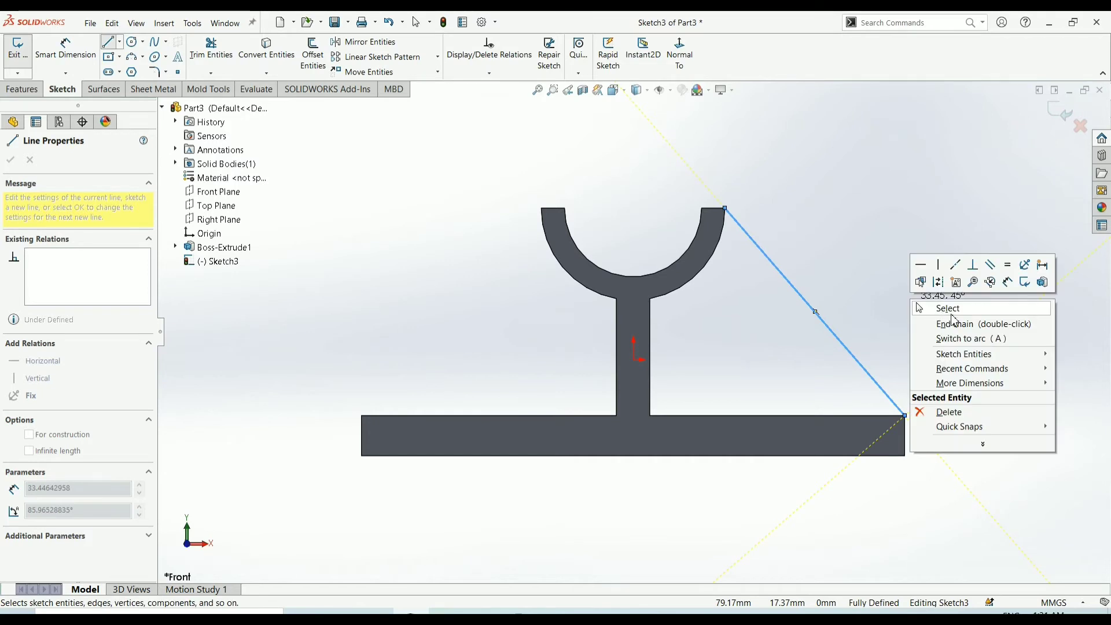
{"action": "left_click", "coordinate": [956, 316]}
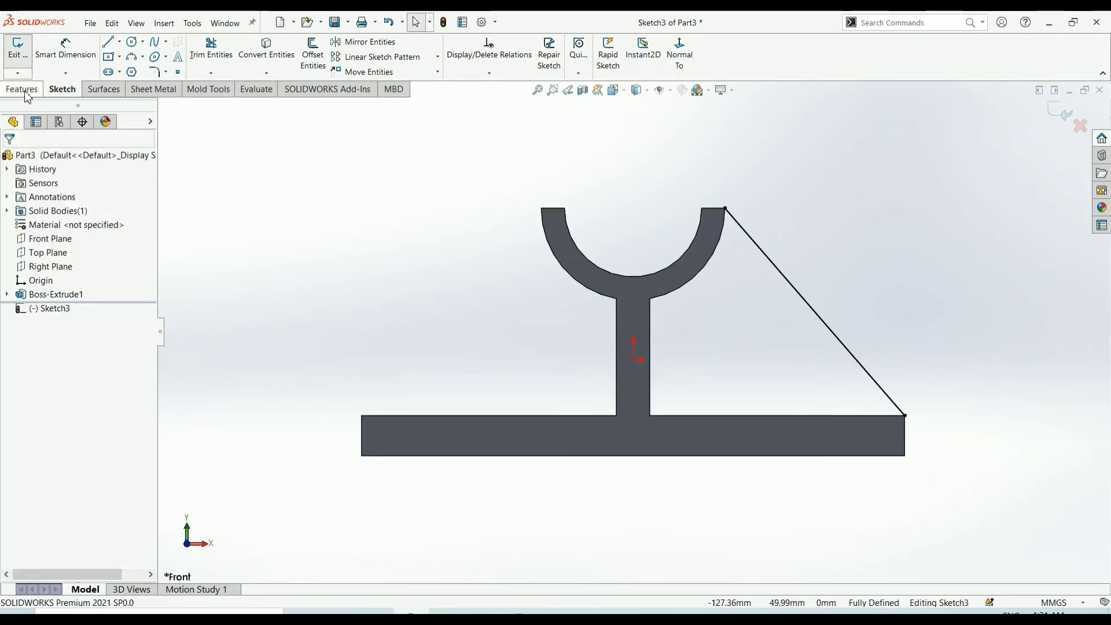
- Finish the rib sketch and set the rib to Both Sides with 10 mm thickness
{"action": "key", "text": "r"}
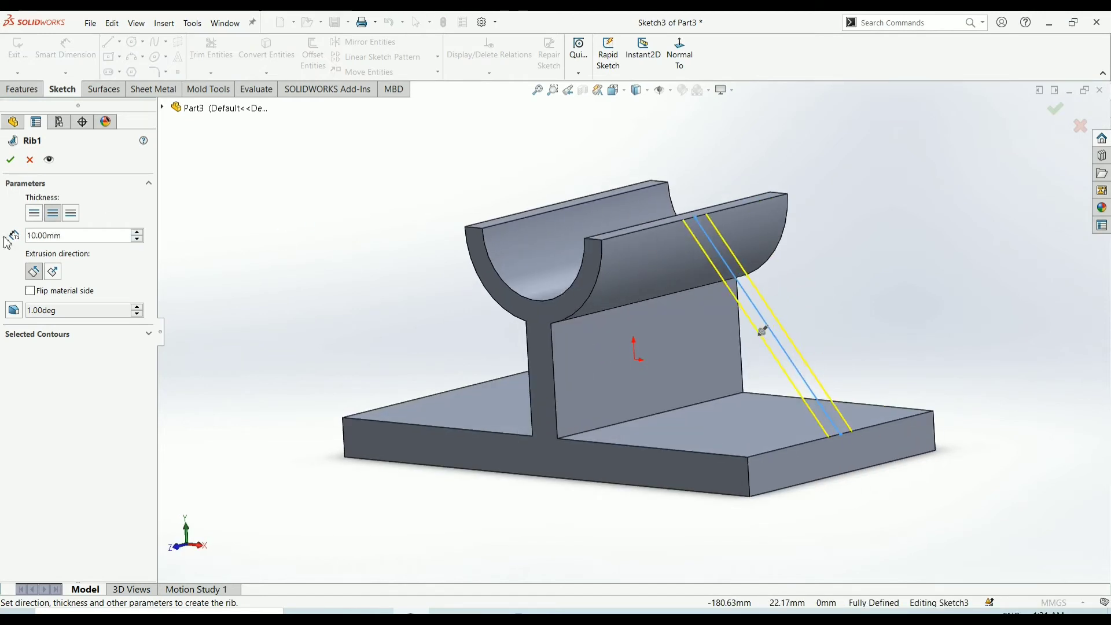
{"action": "middle_click_drag", "start_coordinate": [421, 255], "coordinate": [434, 268]}
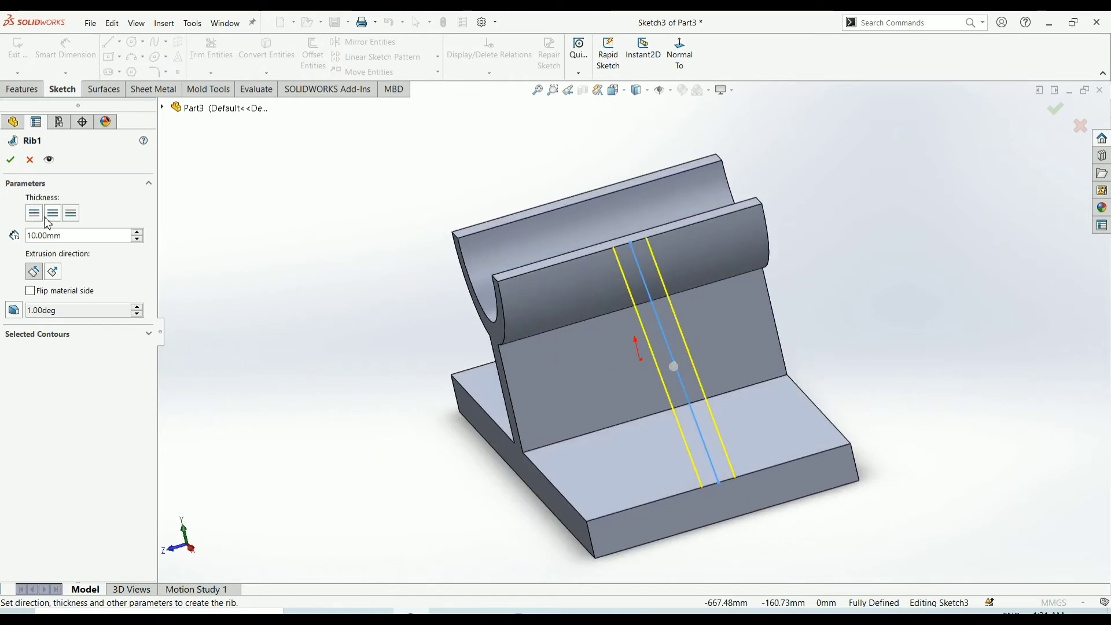
{"action": "left_click", "coordinate": [34, 213]}
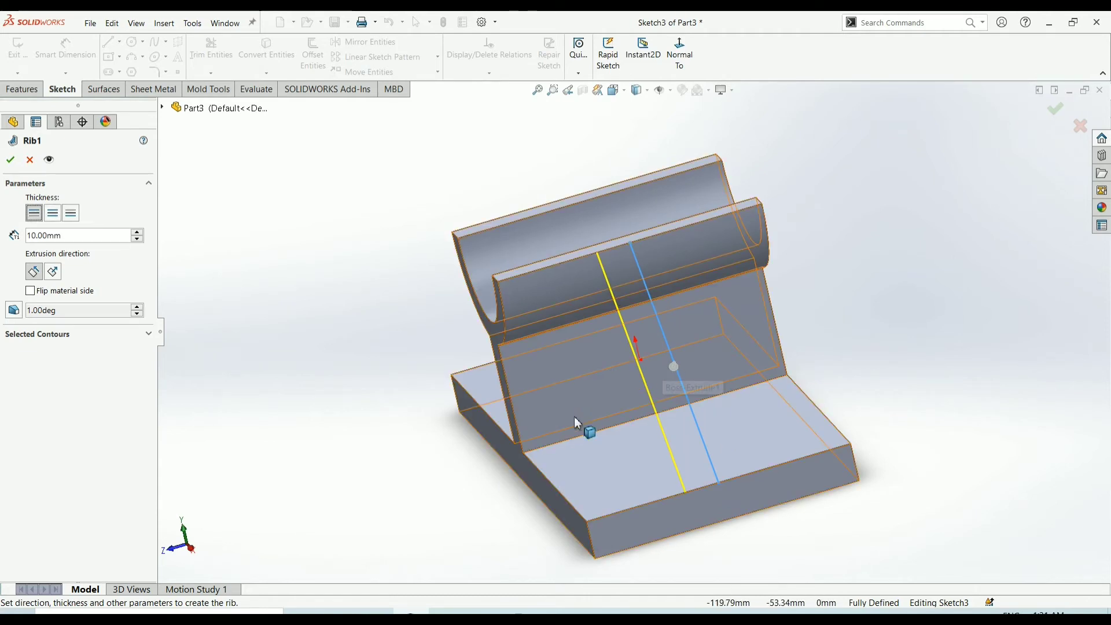
{"action": "left_click", "coordinate": [70, 214]}
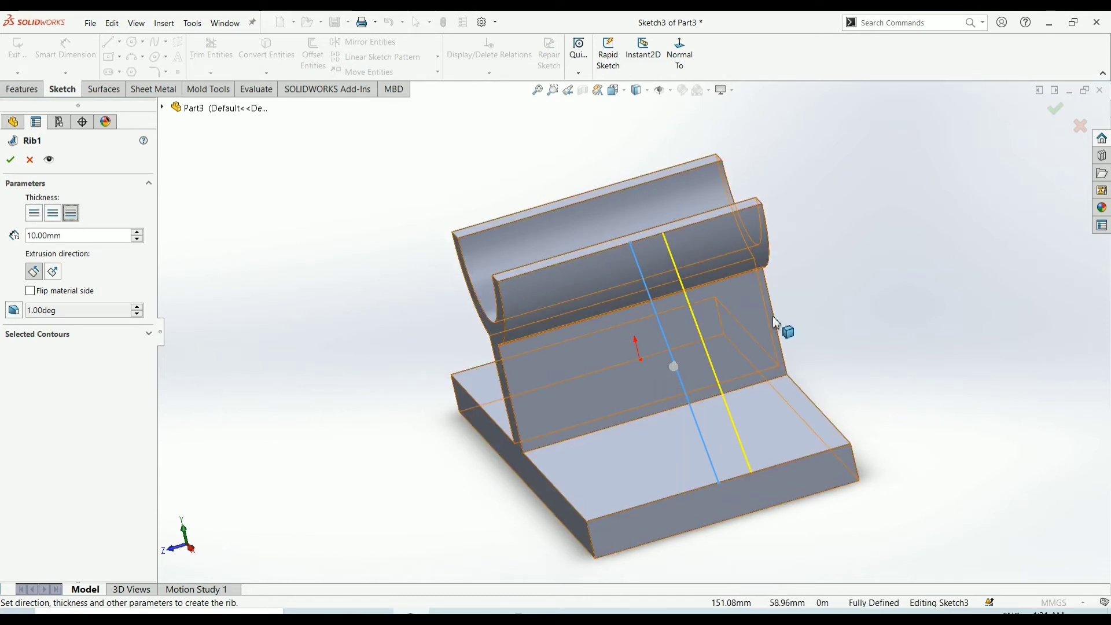
{"action": "left_click", "coordinate": [53, 215]}
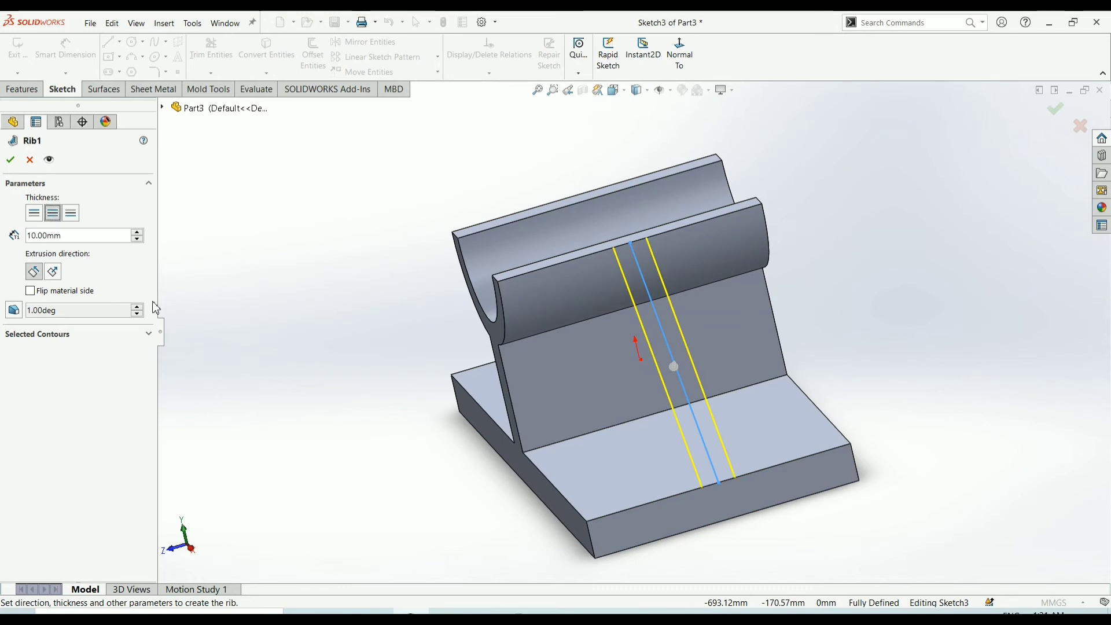
{"action": "left_click", "coordinate": [140, 245]}
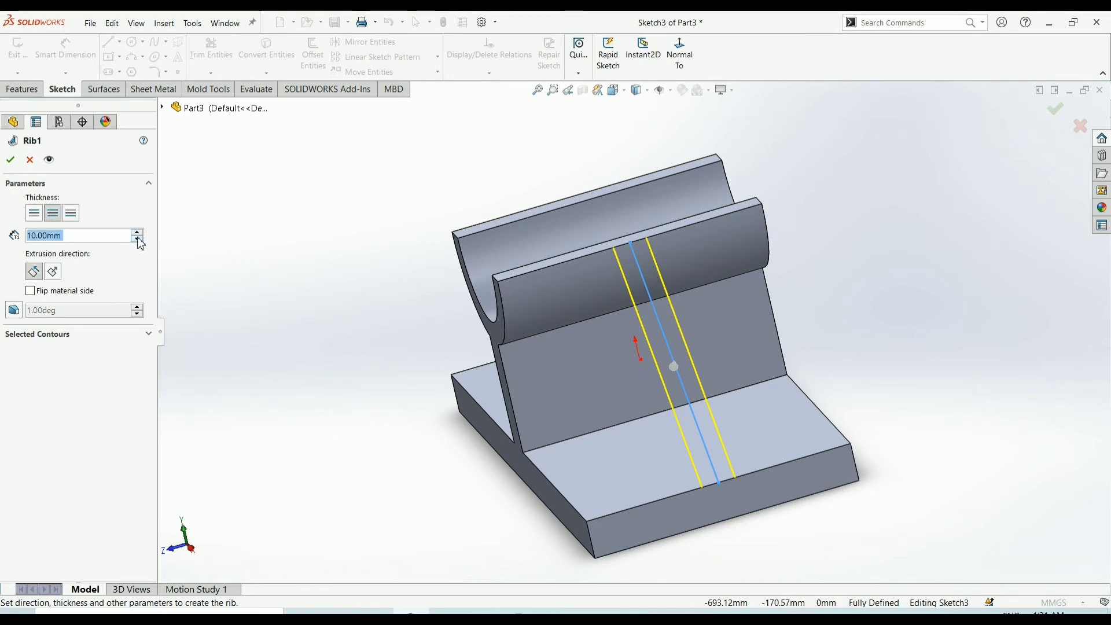
{"action": "left_click", "coordinate": [139, 234]}
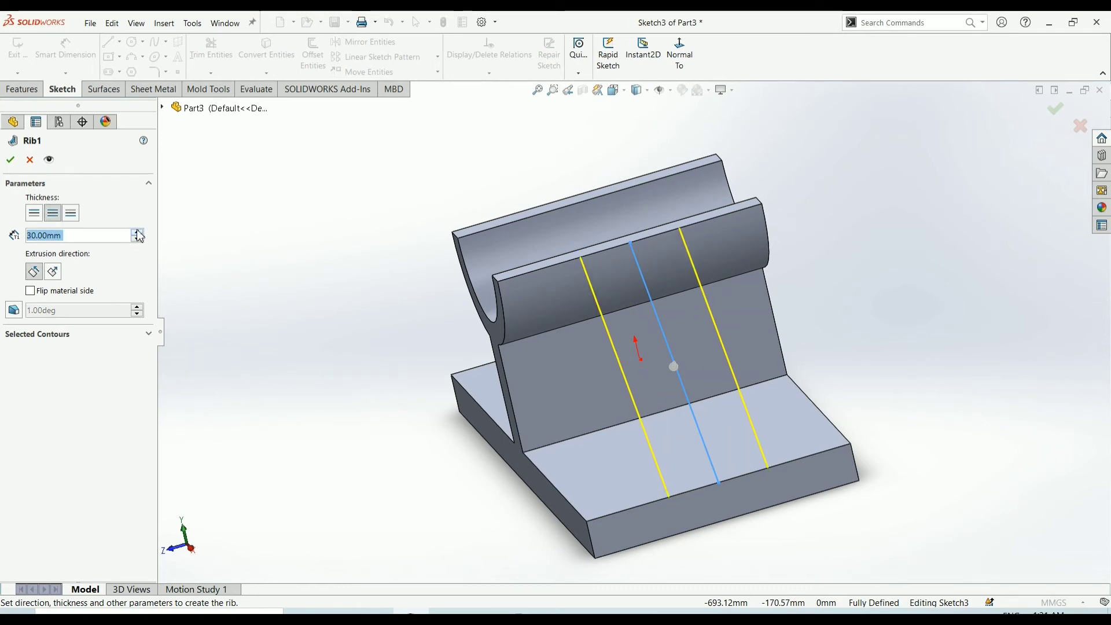
{"action": "left_click", "coordinate": [138, 240]}
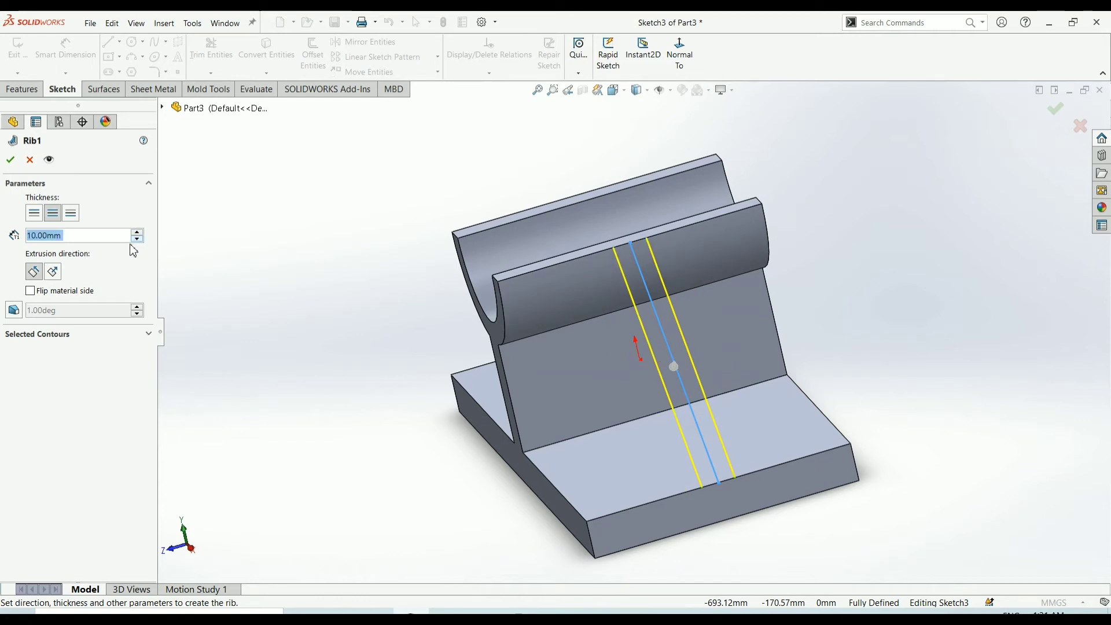
- Set the rib direction parallel to the sketch, flip the material side, and create Rib1
{"action": "left_click", "coordinate": [55, 274]}
{"action": "middle_click_drag", "start_coordinate": [302, 337], "coordinate": [342, 293]}
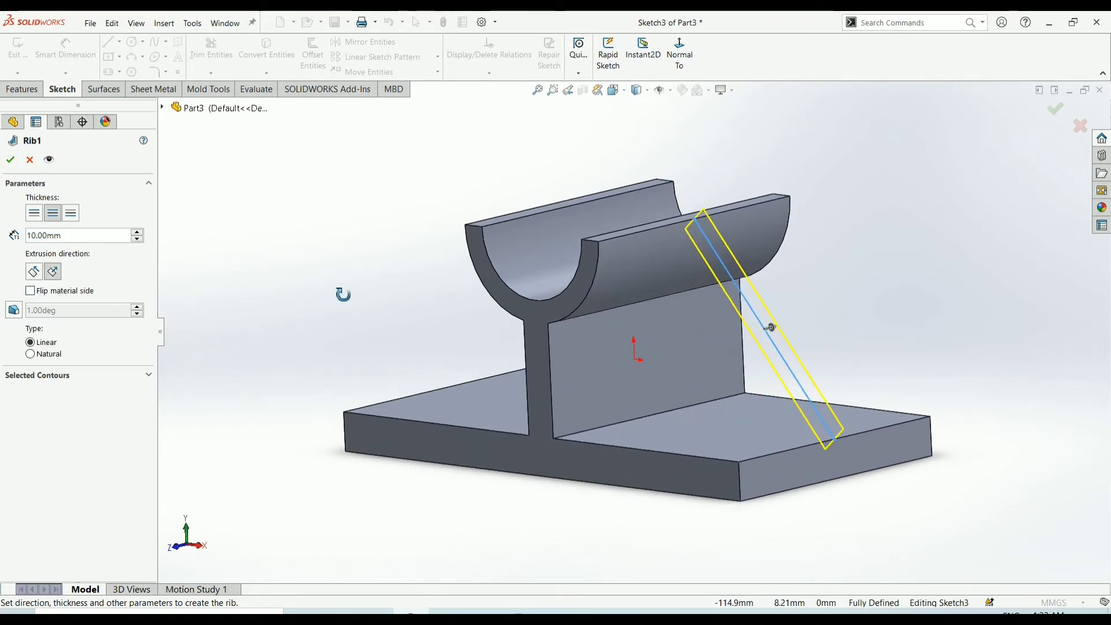
{"action": "left_click", "coordinate": [36, 273]}
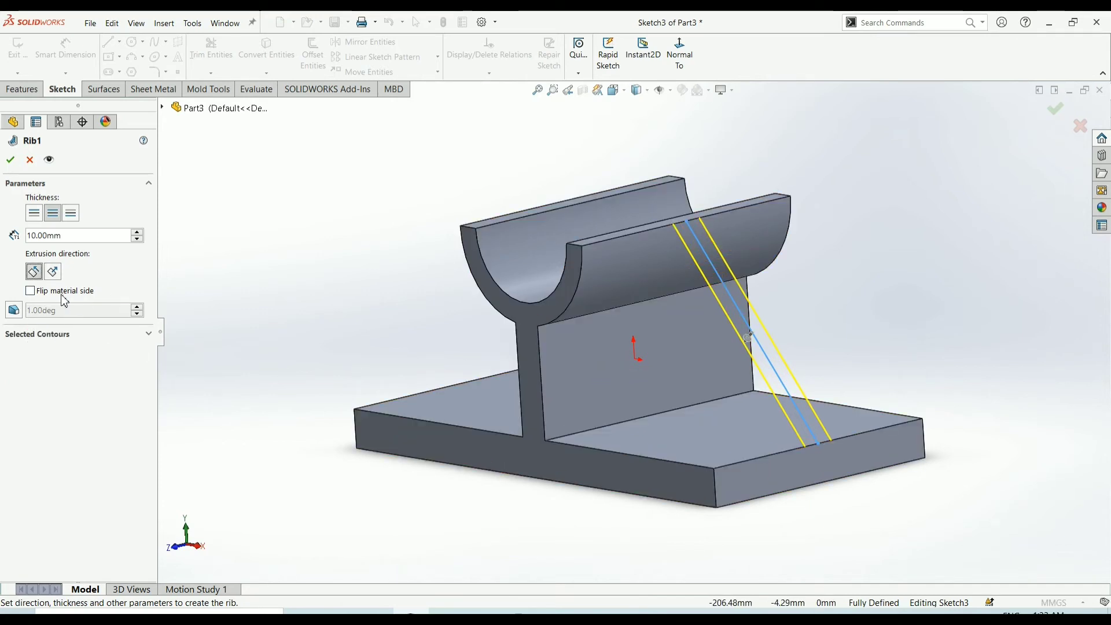
{"action": "left_click", "coordinate": [31, 292]}
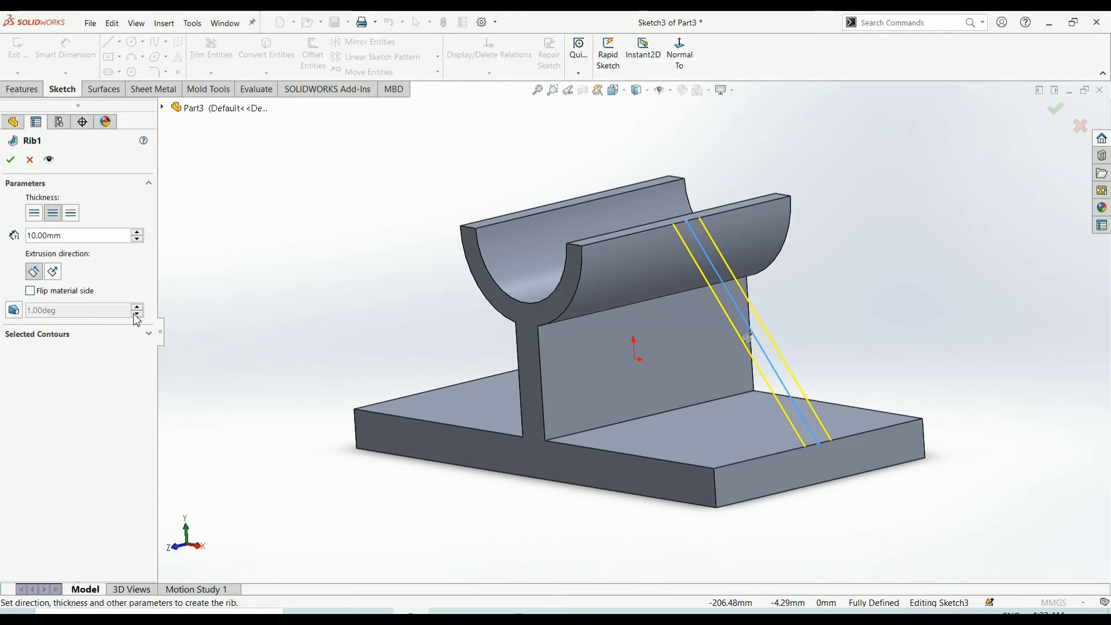
{"action": "left_click", "coordinate": [11, 161]}
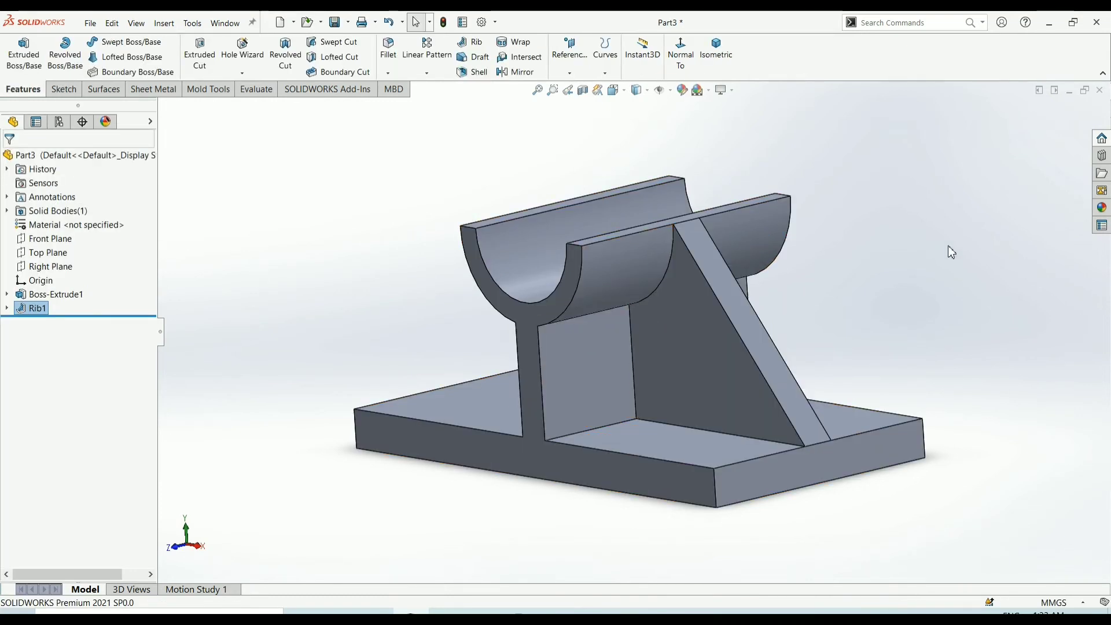
{"action": "middle_click_drag", "start_coordinate": [952, 252], "coordinate": [897, 325]}
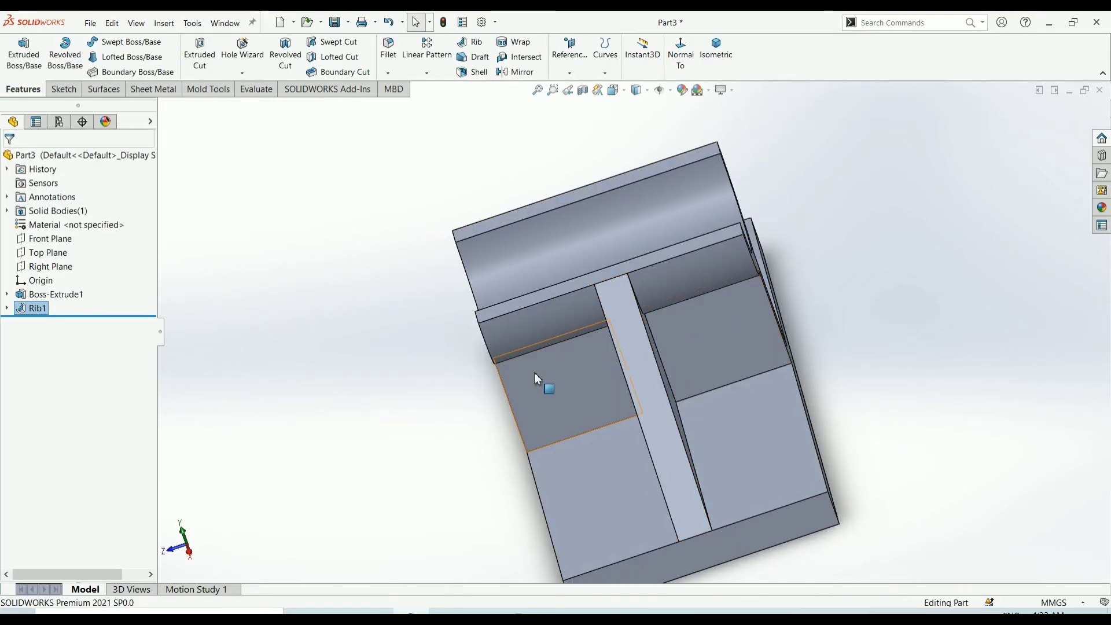
{"action": "mouse_move", "coordinate": [657, 429]}
{"action": "middle_mouse_down"}
{"action": "mouse_move", "coordinate": [727, 330]}
{"action": "mouse_move", "coordinate": [727, 377]}
{"action": "mouse_move", "coordinate": [645, 367]}
{"action": "mouse_move", "coordinate": [655, 436]}
{"action": "mouse_move", "coordinate": [656, 400]}
{"action": "middle_mouse_up"}
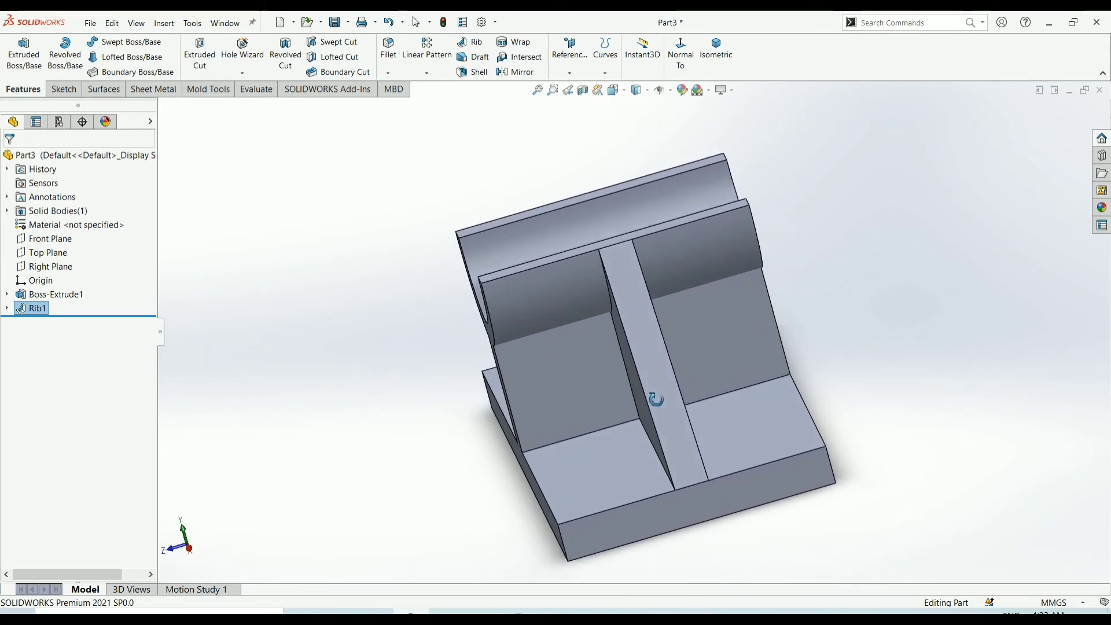
- Edit Rib1 to add a 9° outward draft to its sides
{"action": "left_click", "coordinate": [23, 309]}
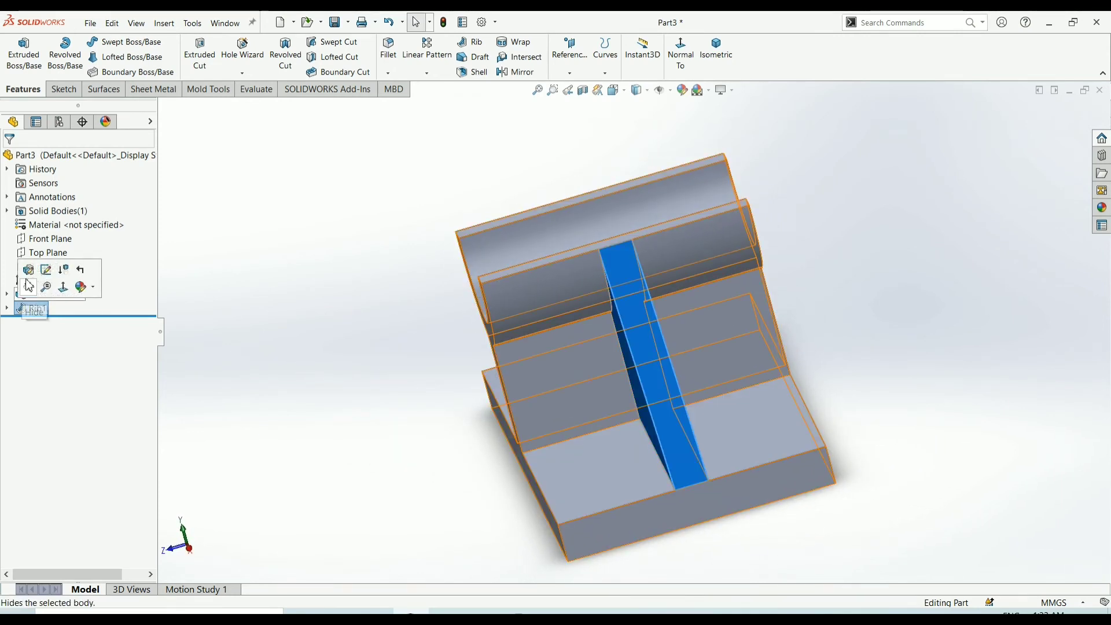
{"action": "left_click", "coordinate": [28, 270]}
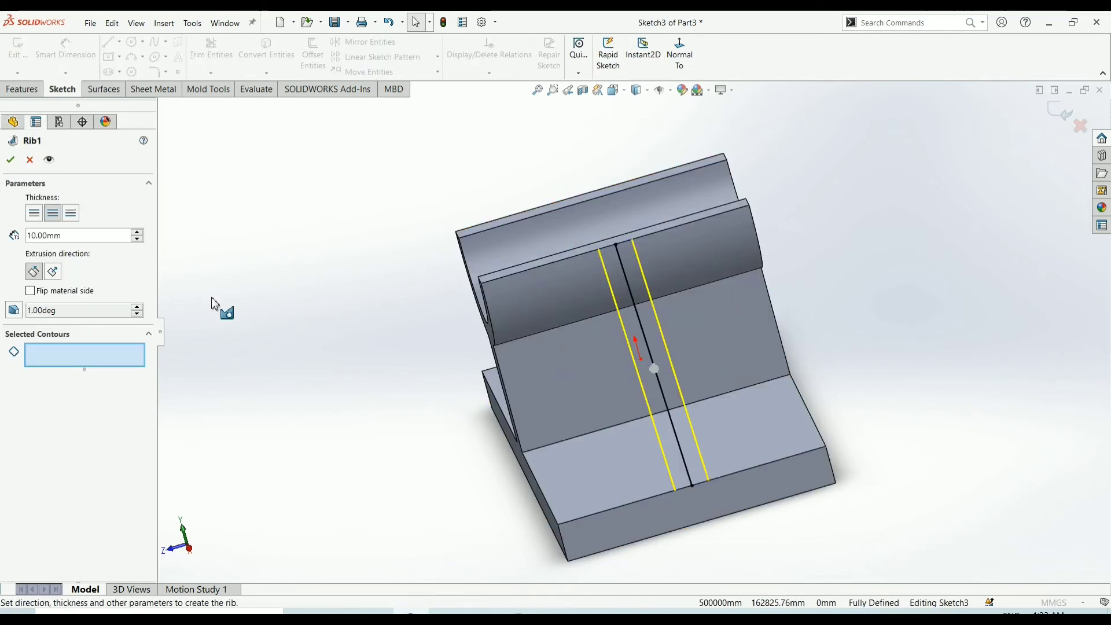
{"action": "middle_click_drag", "start_coordinate": [218, 307], "coordinate": [260, 285]}
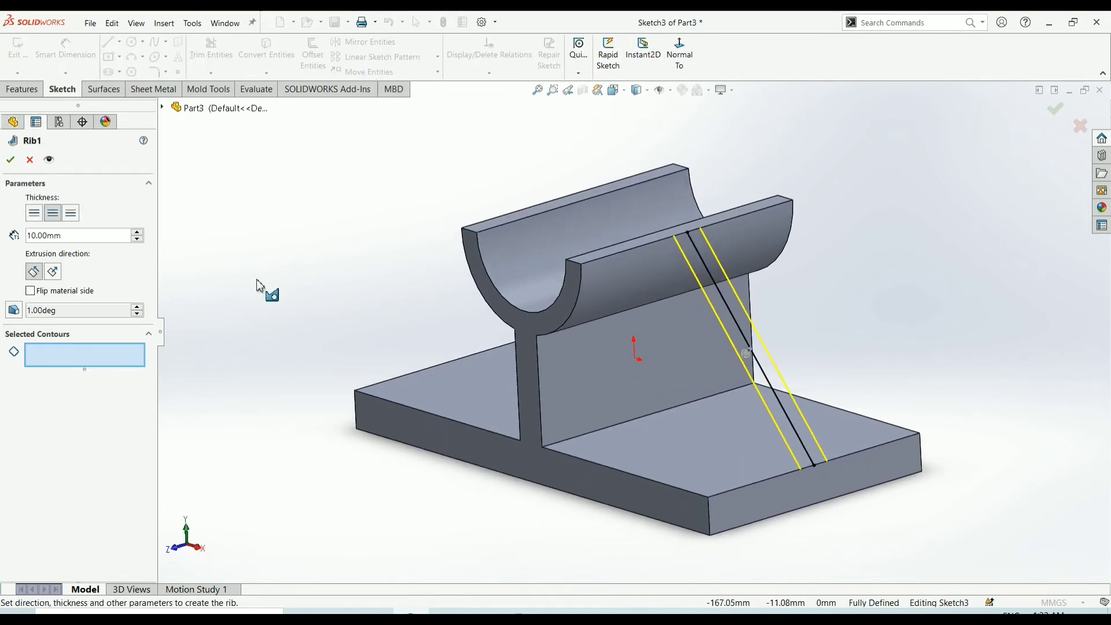
{"action": "left_click", "coordinate": [14, 311]}
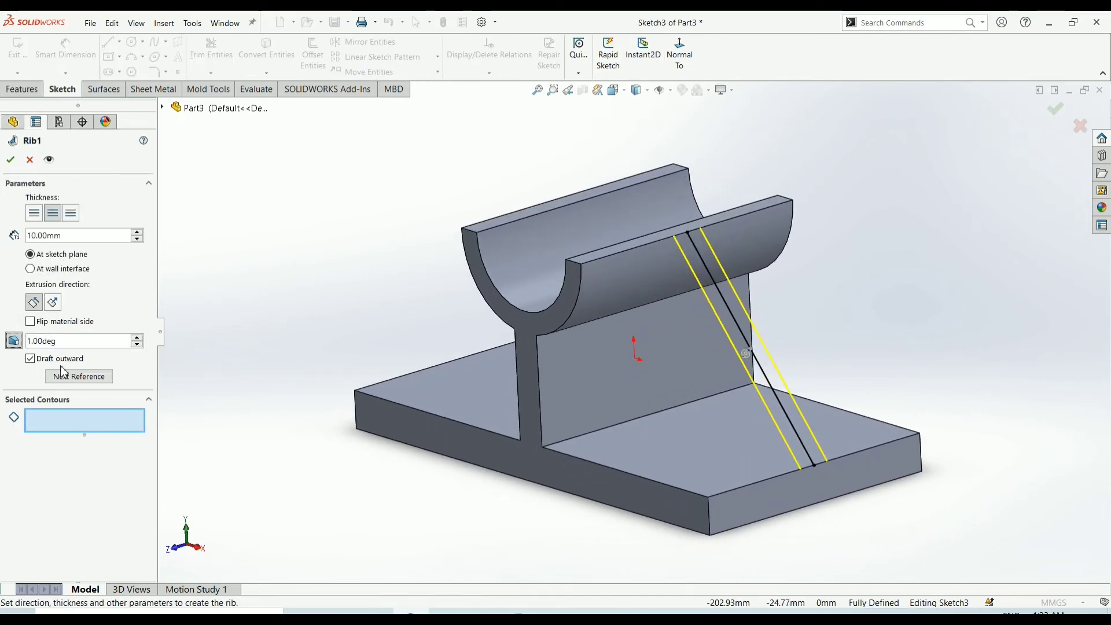
{"action": "left_click", "coordinate": [139, 340]}
{"action": "left_click", "coordinate": [138, 340]}
{"action": "left_click", "coordinate": [138, 340]}
{"action": "left_click", "coordinate": [138, 340]}
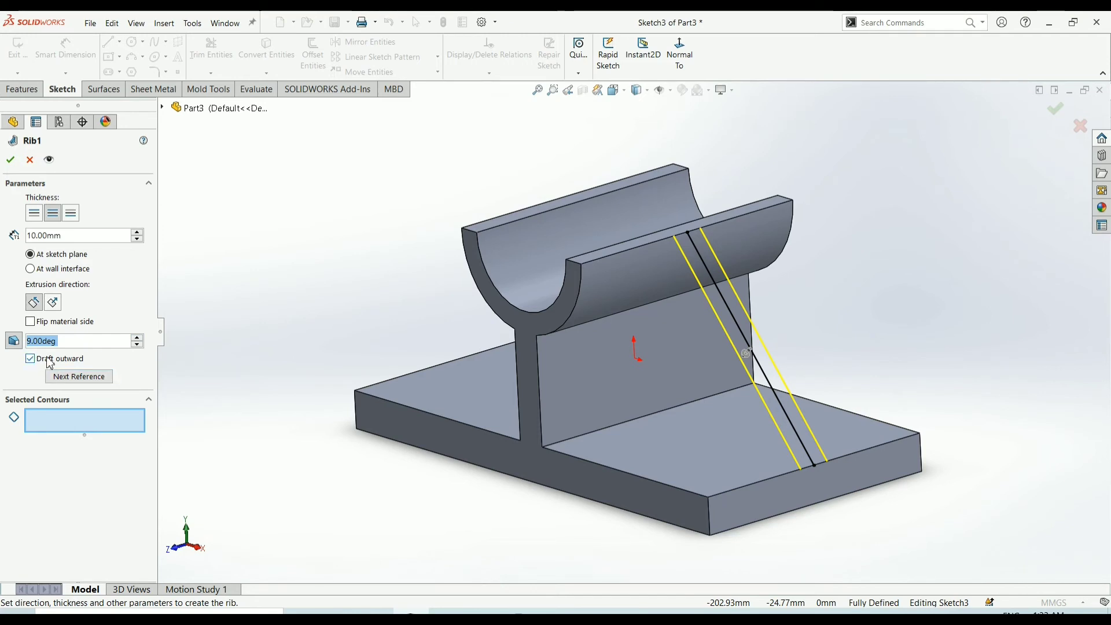
{"action": "left_click", "coordinate": [8, 164]}
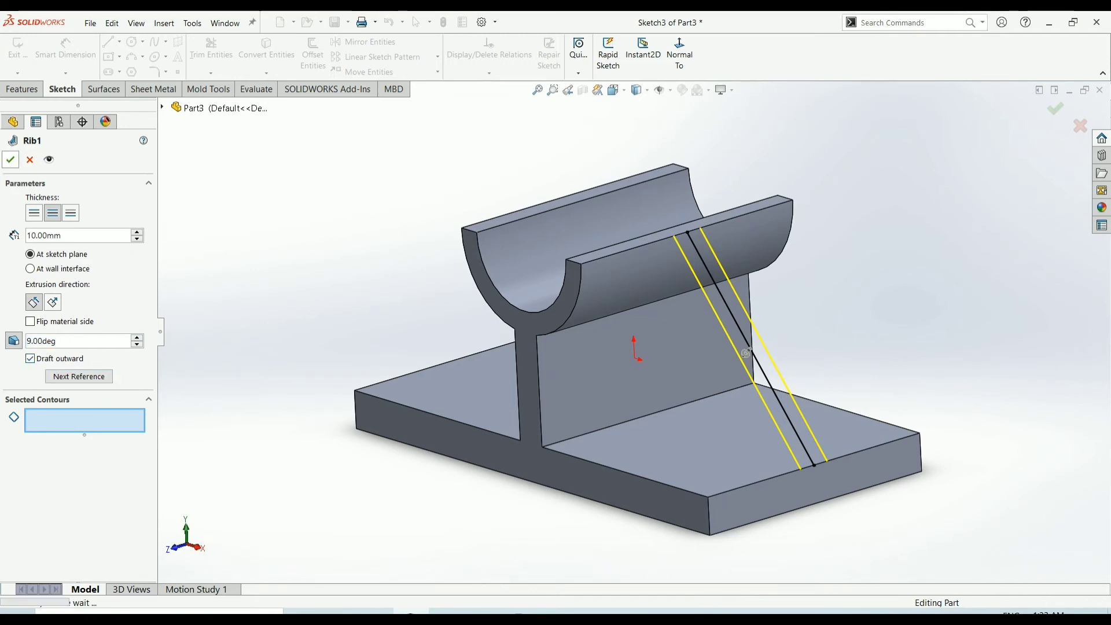
{"action": "mouse_move", "coordinate": [848, 169]}
{"action": "middle_mouse_down"}
{"action": "mouse_move", "coordinate": [808, 195]}
{"action": "mouse_move", "coordinate": [798, 218]}
{"action": "middle_mouse_up"}
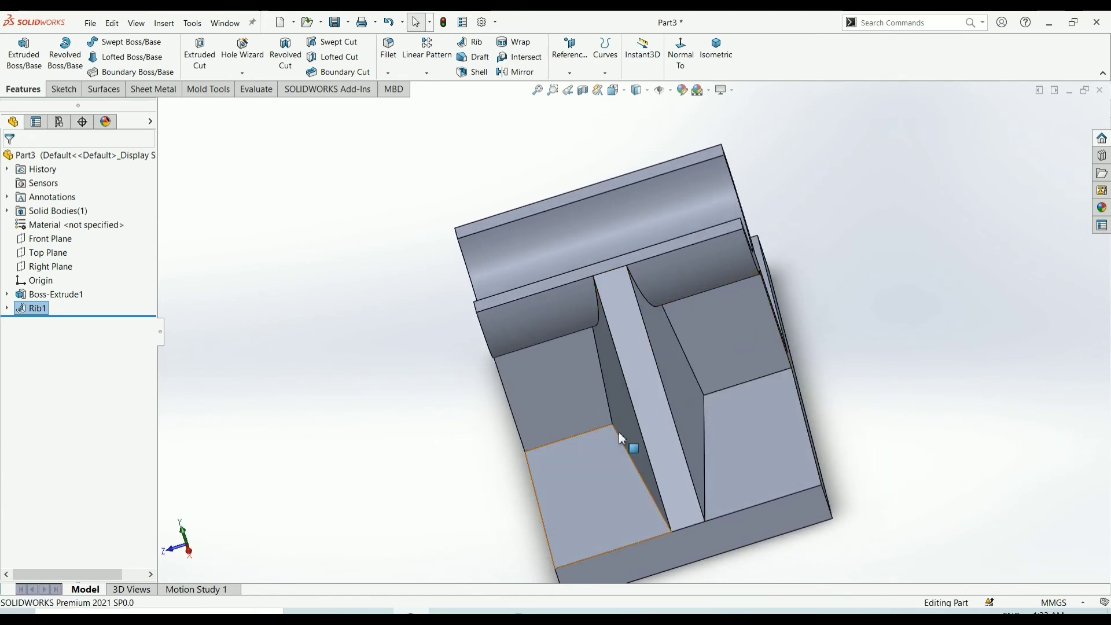
- Edit Rib1 and clear Draft outward so its 9° draft tapers inward
{"action": "left_click", "coordinate": [7, 308]}
{"action": "left_click", "coordinate": [23, 315]}
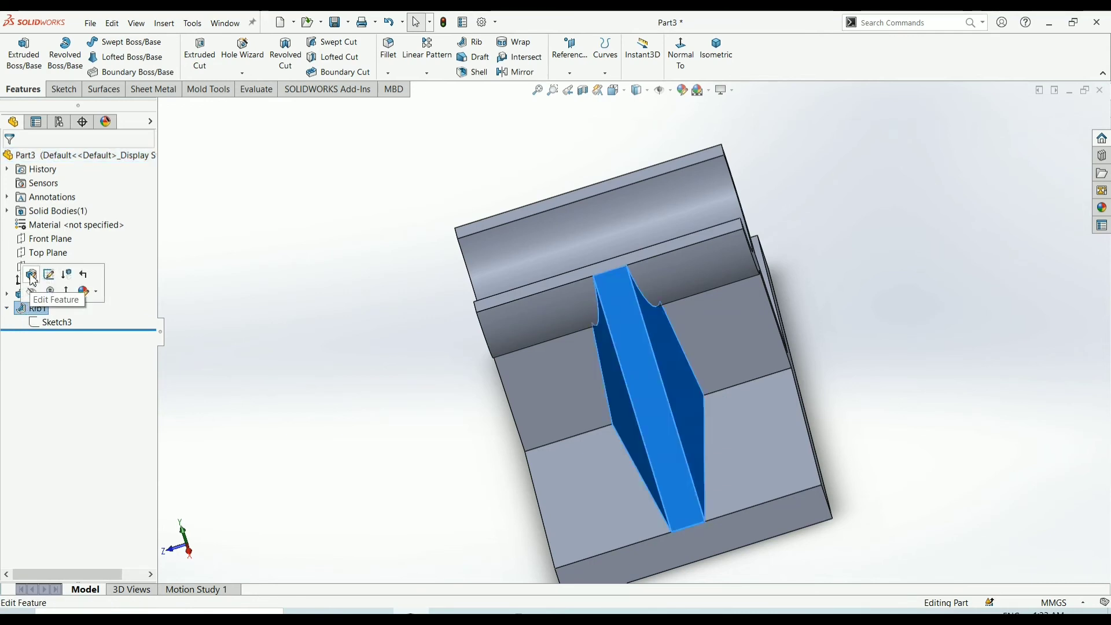
{"action": "left_click", "coordinate": [34, 275]}
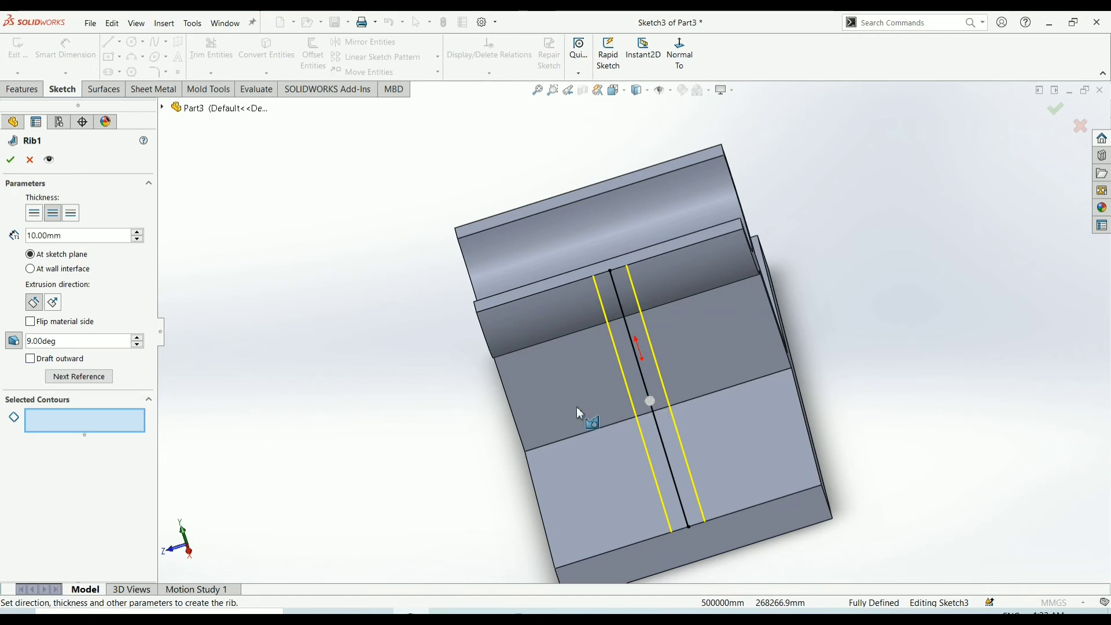
{"action": "left_click", "coordinate": [11, 162]}
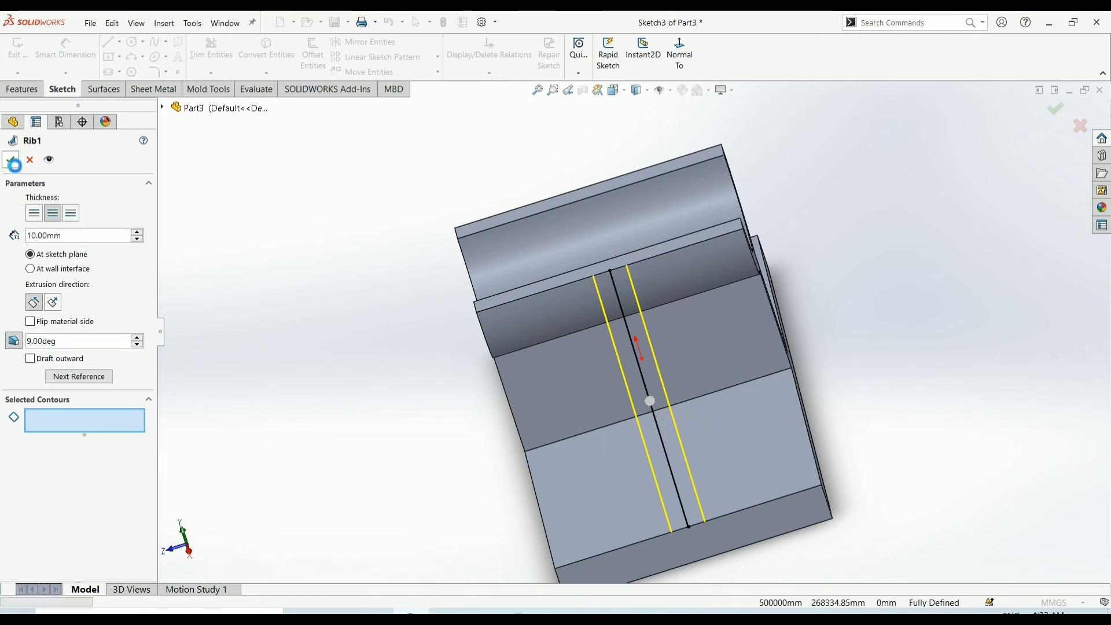
- Orbit and zoom around the part to inspect the drafted rib from several angles
{"action": "mouse_move", "coordinate": [492, 305]}
{"action": "middle_mouse_down"}
{"action": "mouse_move", "coordinate": [359, 335]}
{"action": "mouse_move", "coordinate": [317, 367]}
{"action": "mouse_move", "coordinate": [426, 359]}
{"action": "mouse_move", "coordinate": [574, 320]}
{"action": "mouse_move", "coordinate": [471, 355]}
{"action": "mouse_move", "coordinate": [318, 349]}
{"action": "mouse_move", "coordinate": [333, 350]}
{"action": "middle_mouse_up"}
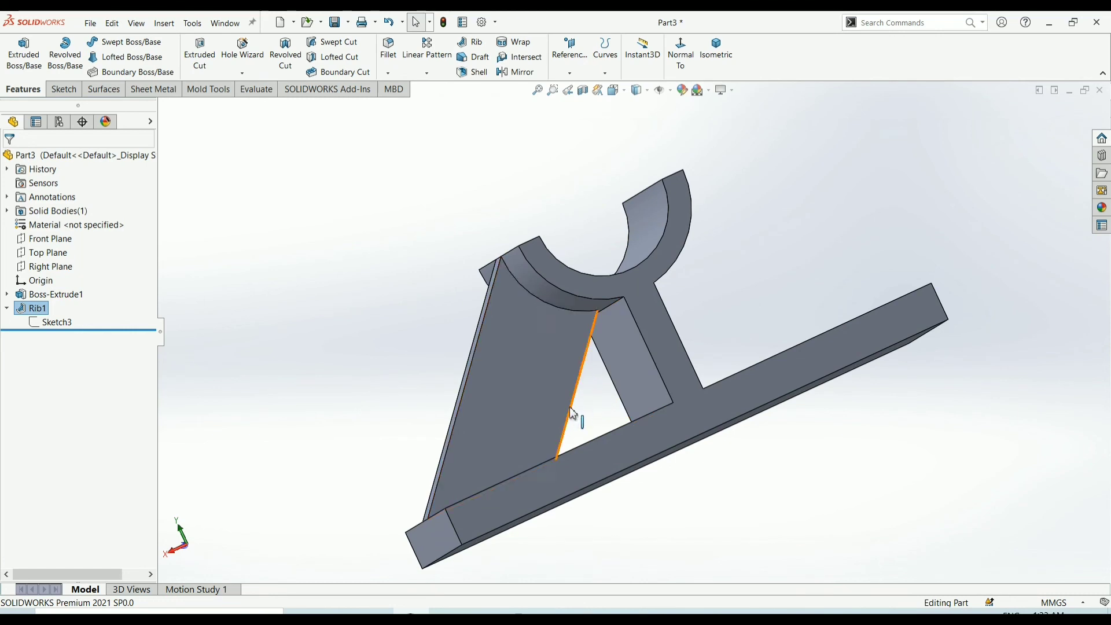
{"action": "mouse_move", "coordinate": [567, 384]}
{"action": "middle_mouse_down"}
{"action": "mouse_move", "coordinate": [620, 385]}
{"action": "mouse_move", "coordinate": [665, 405]}
{"action": "middle_mouse_up"}
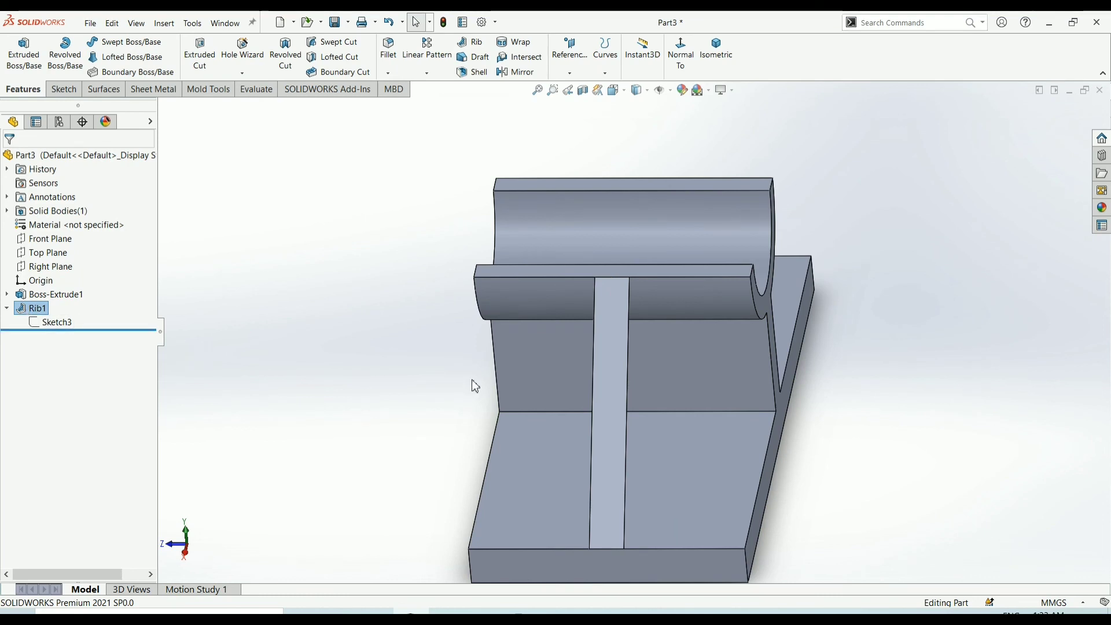
{"action": "scroll", "coordinate": [476, 386], "scroll_direction": "up", "scroll_amount": 4}
{"action": "mouse_move", "coordinate": [476, 387]}
{"action": "middle_mouse_down"}
{"action": "mouse_move", "coordinate": [551, 379]}
{"action": "mouse_move", "coordinate": [647, 443]}
{"action": "mouse_move", "coordinate": [634, 414]}
{"action": "middle_mouse_up"}
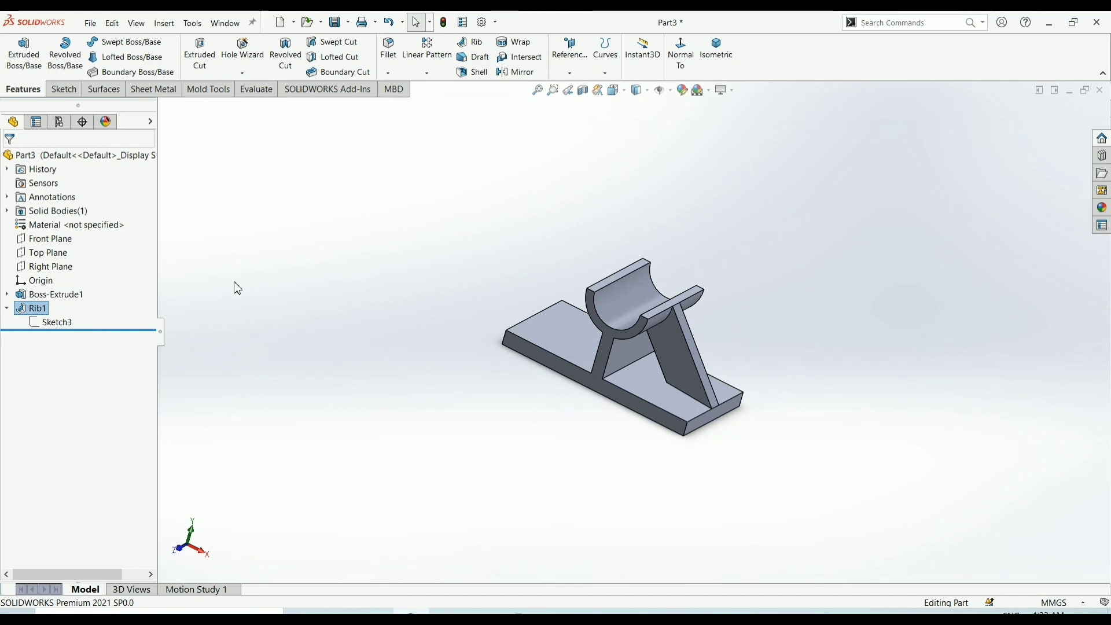
{"action": "right_click", "coordinate": [17, 314]}
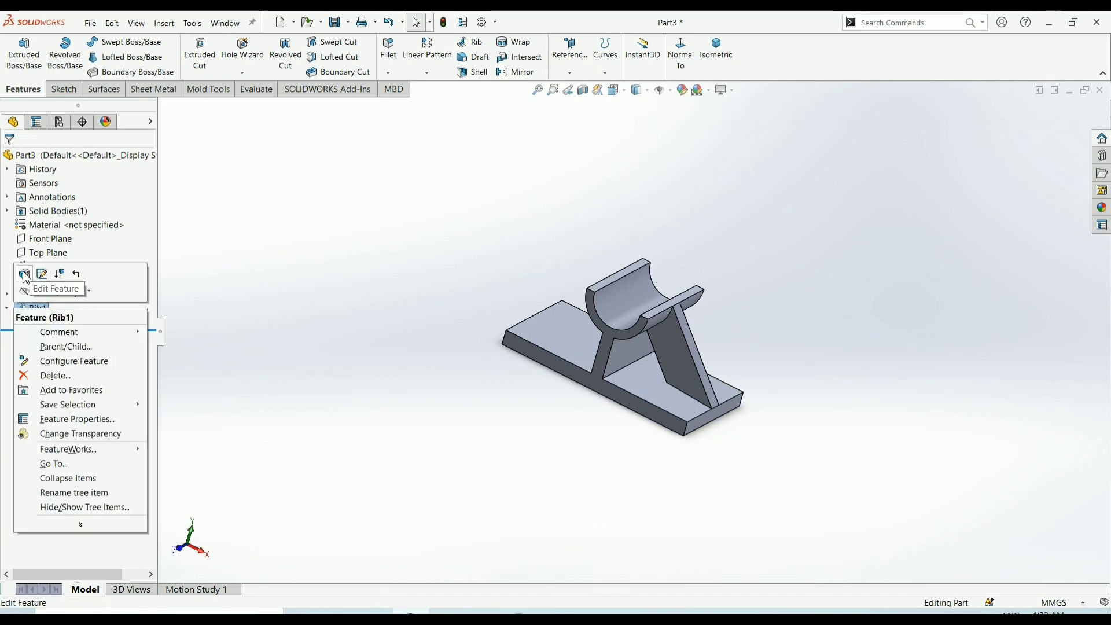
- Lower Rib1's draft angle to 4° and view the rebuilt part from the front
{"action": "left_click", "coordinate": [30, 293]}
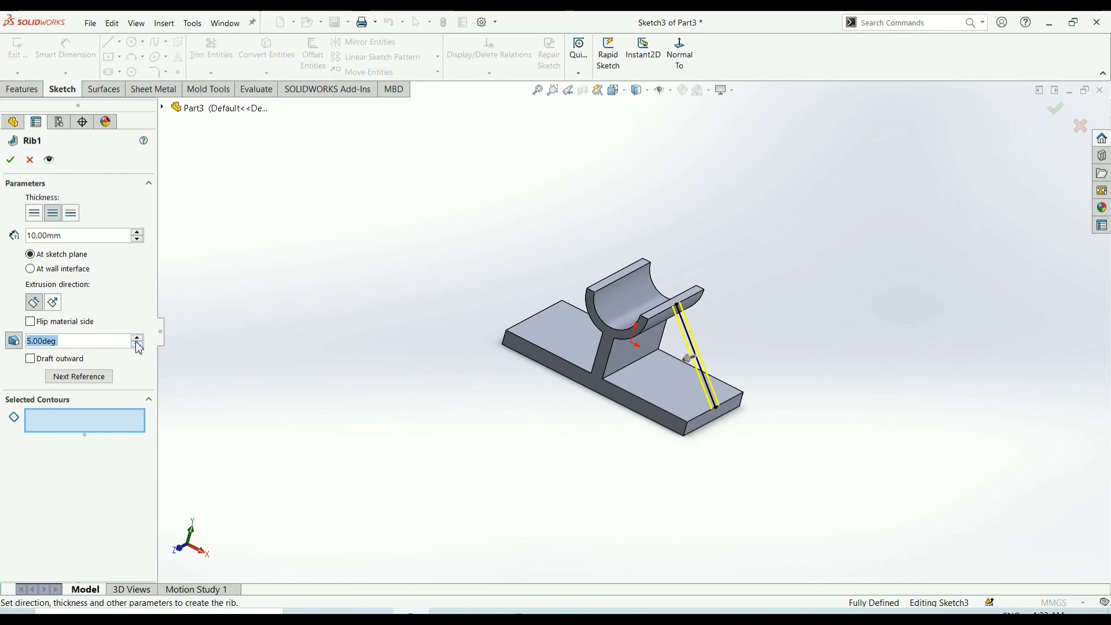
{"action": "left_click", "coordinate": [138, 346]}
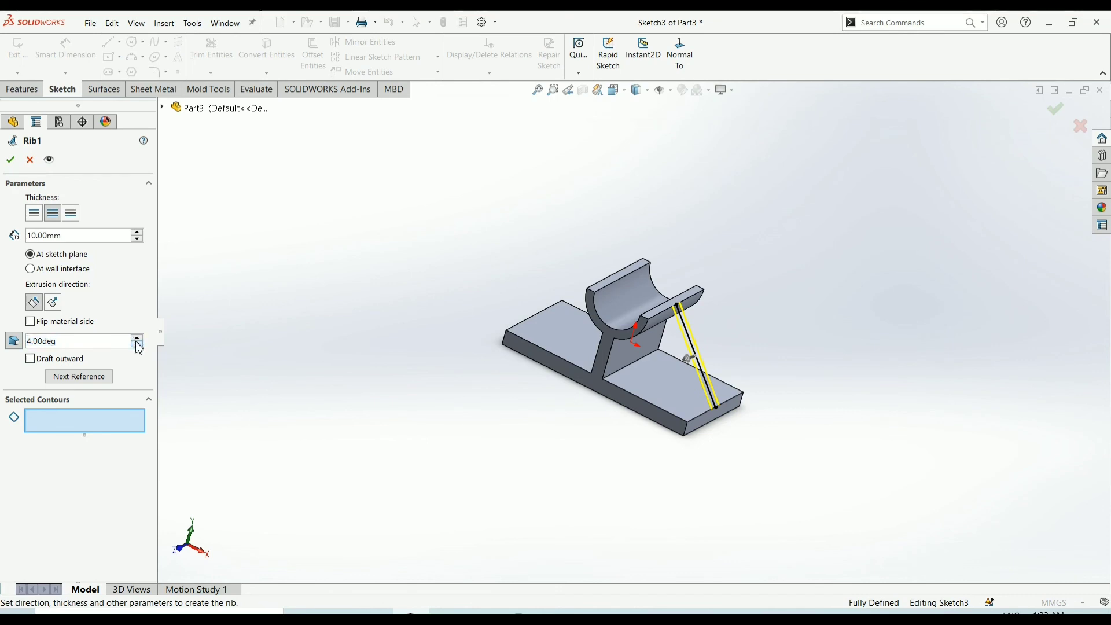
{"action": "left_click", "coordinate": [10, 160]}
{"action": "mouse_move", "coordinate": [457, 293]}
{"action": "middle_mouse_down"}
{"action": "mouse_move", "coordinate": [513, 318]}
{"action": "mouse_move", "coordinate": [457, 357]}
{"action": "mouse_move", "coordinate": [540, 342]}
{"action": "mouse_move", "coordinate": [645, 259]}
{"action": "mouse_move", "coordinate": [665, 347]}
{"action": "mouse_move", "coordinate": [657, 373]}
{"action": "middle_mouse_up"}
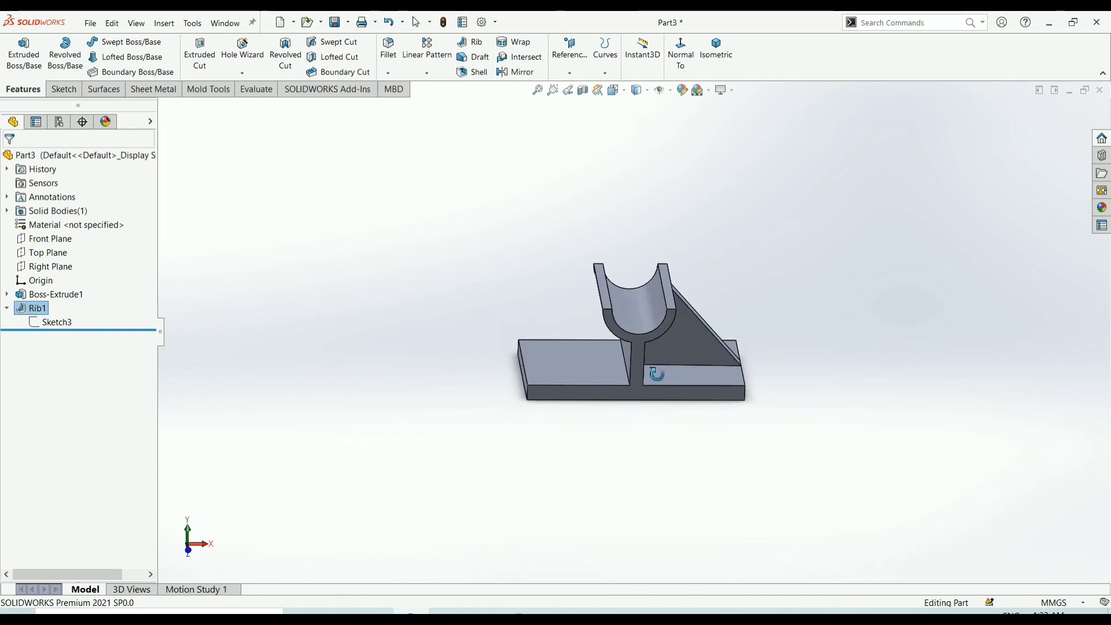